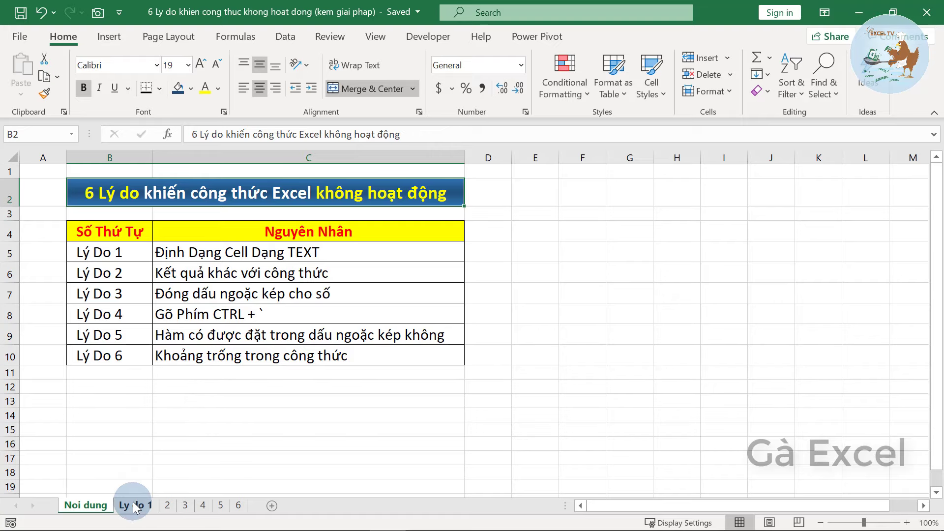
Step: Open the "Ly do 1" sheet and look over its month and revenue (Doanh Thu) columns
click(133, 506)
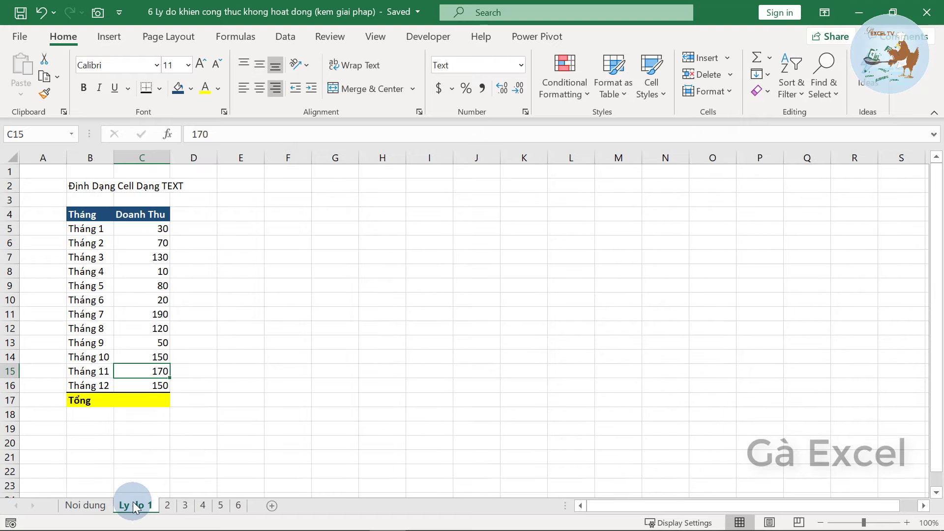
click(87, 223)
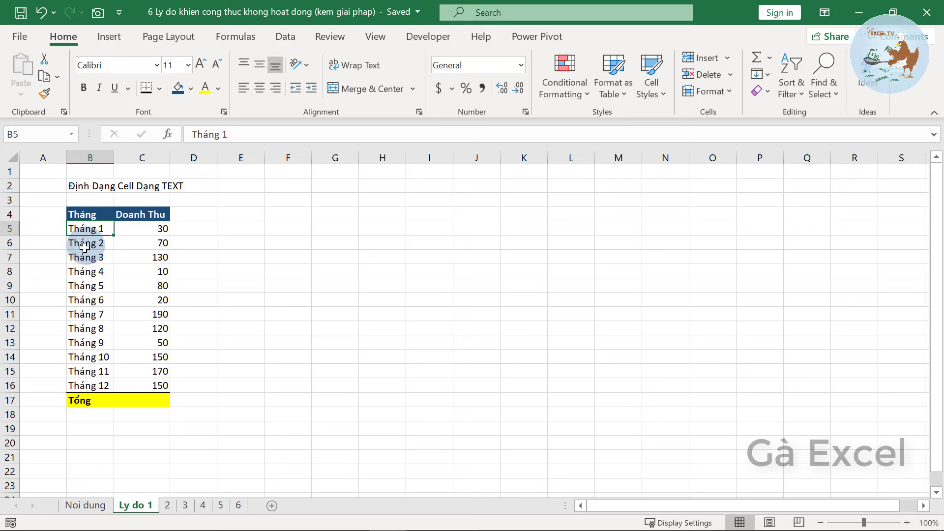
click(85, 344)
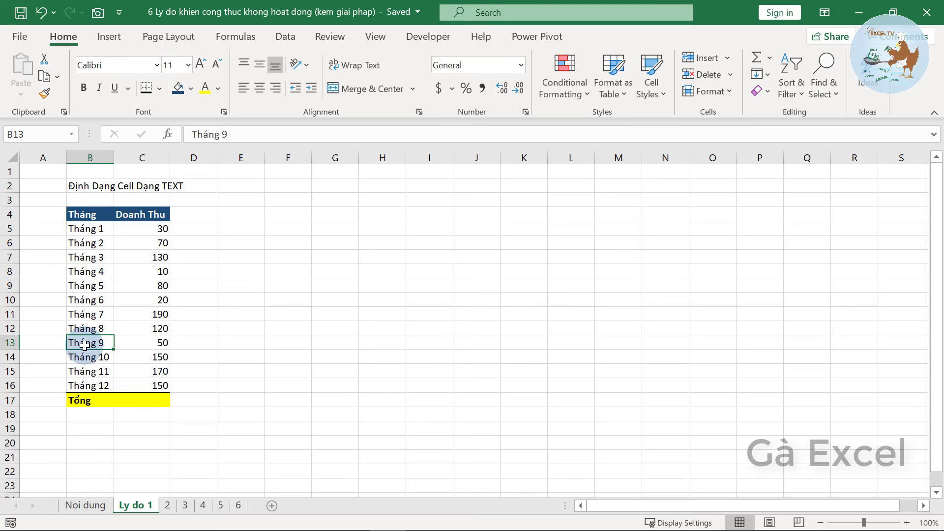
click(129, 230)
click(137, 281)
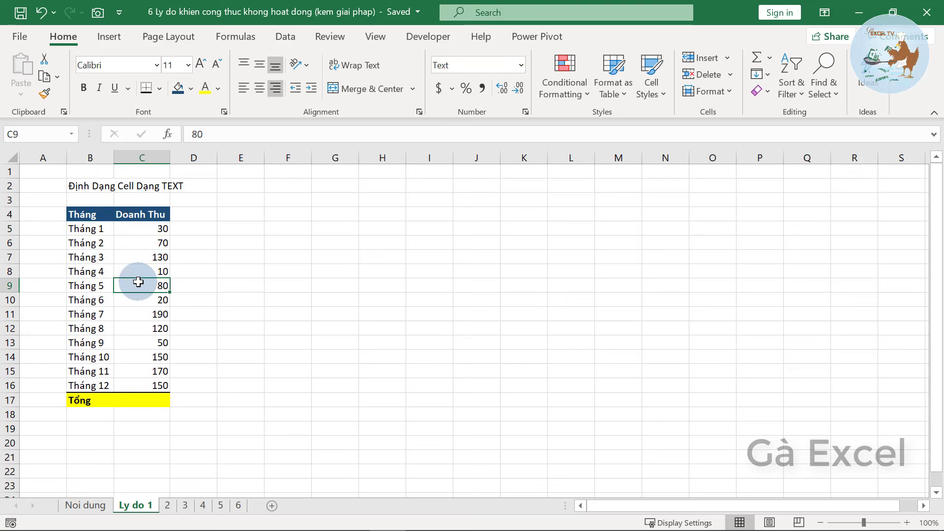
Step: Enter =SUM(C5:C16) in total cell C17 and check the cell's number format
click(132, 400)
text(=sum()
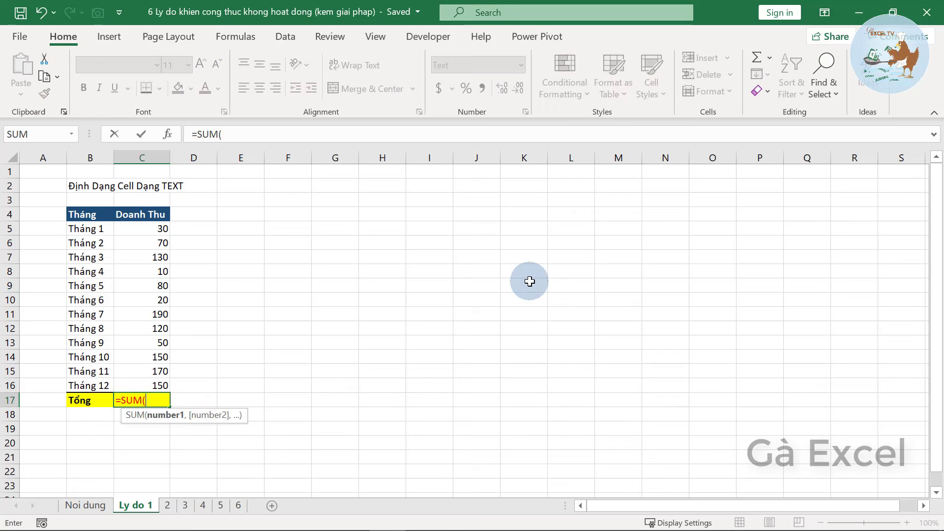
drag(140, 230, 140, 386)
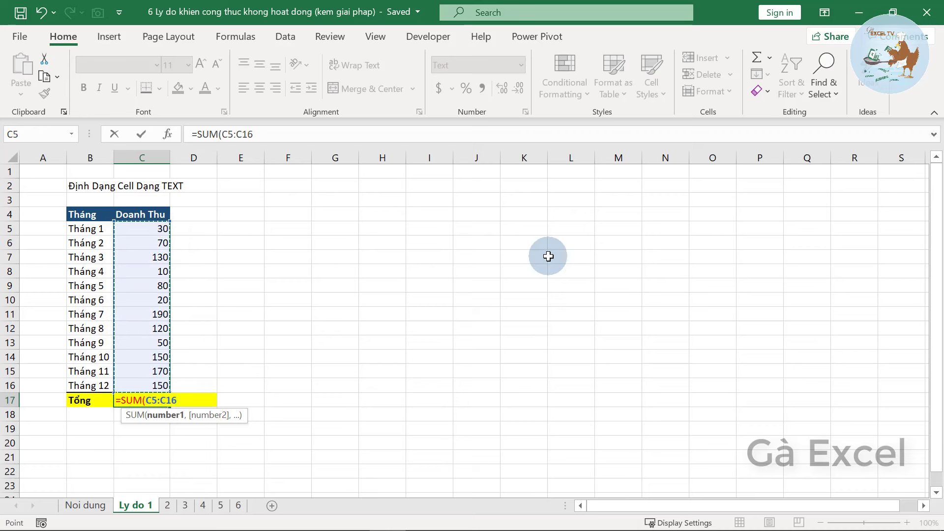
text())
key(Return)
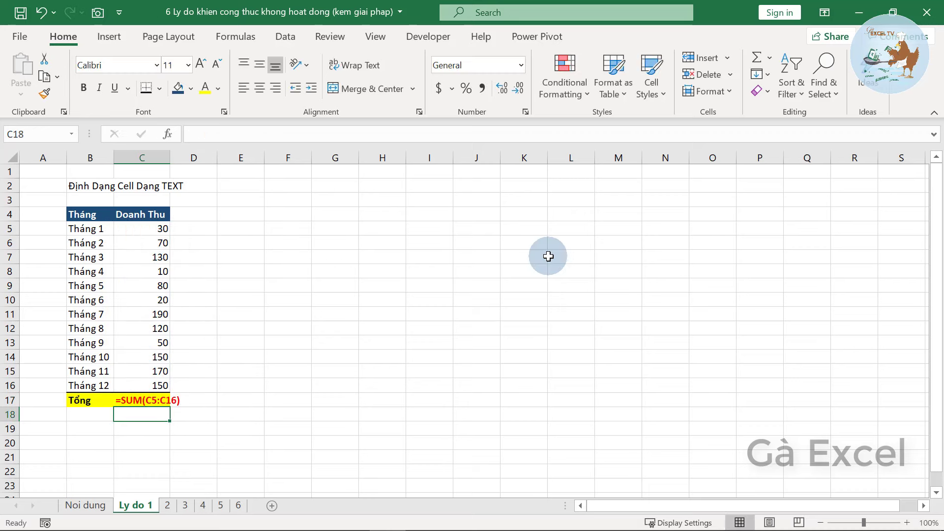
click(141, 401)
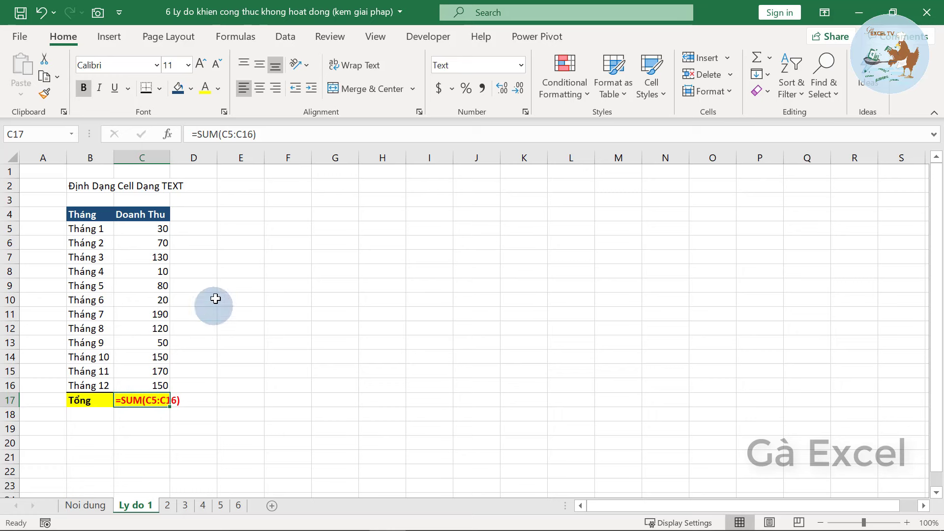
mouse_move(437, 83)
mouse_down()
mouse_move(249, 316)
mouse_move(172, 384)
mouse_move(122, 394)
mouse_move(122, 408)
mouse_move(185, 403)
mouse_move(164, 378)
mouse_up()
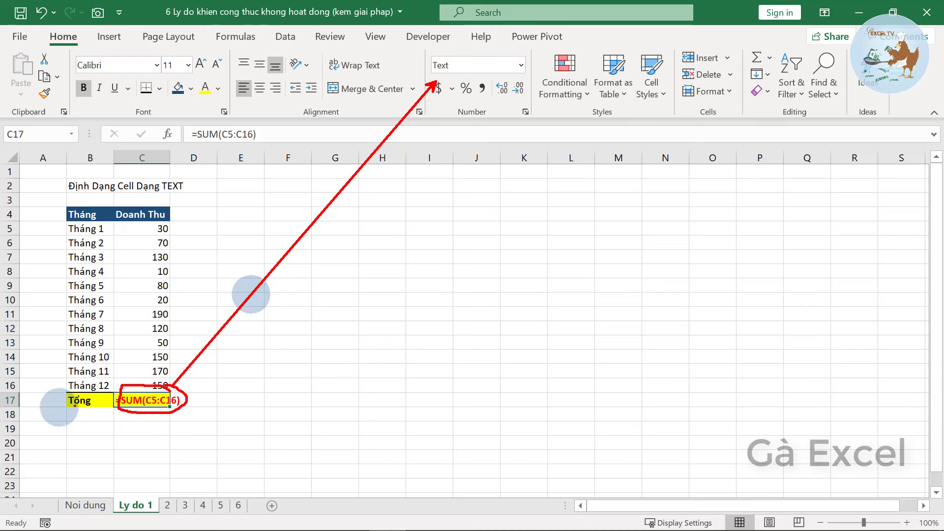
key(Escape)
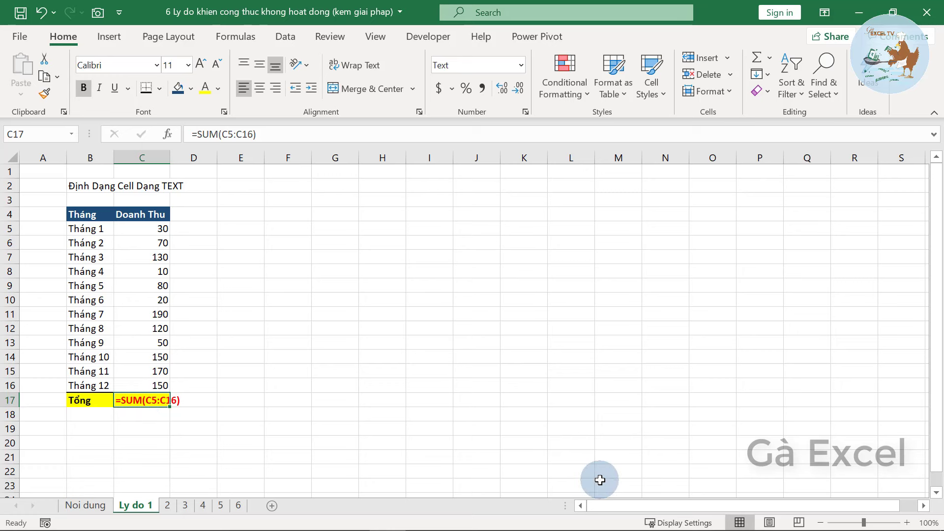
Step: Replace the formula in total cell C17 with =SUM(1,2,4)
text(=i)
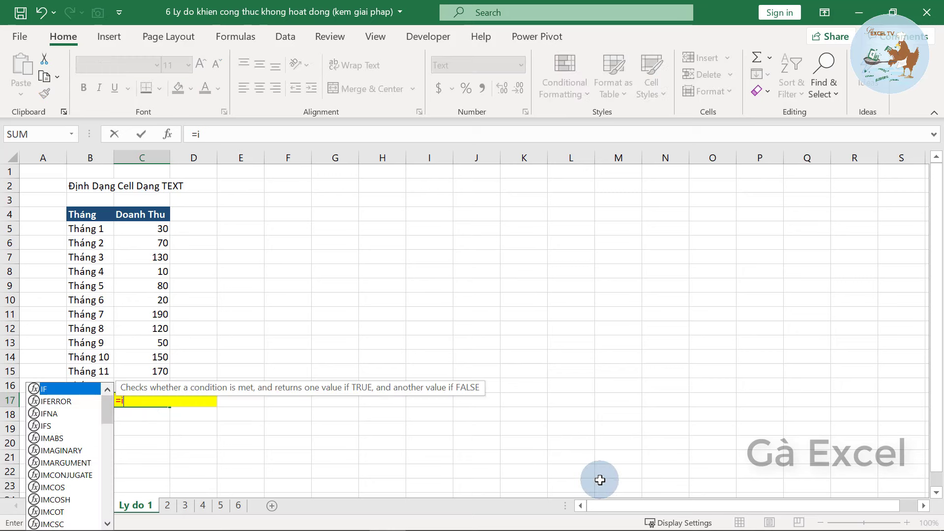
key(BackSpace)
text(sum)
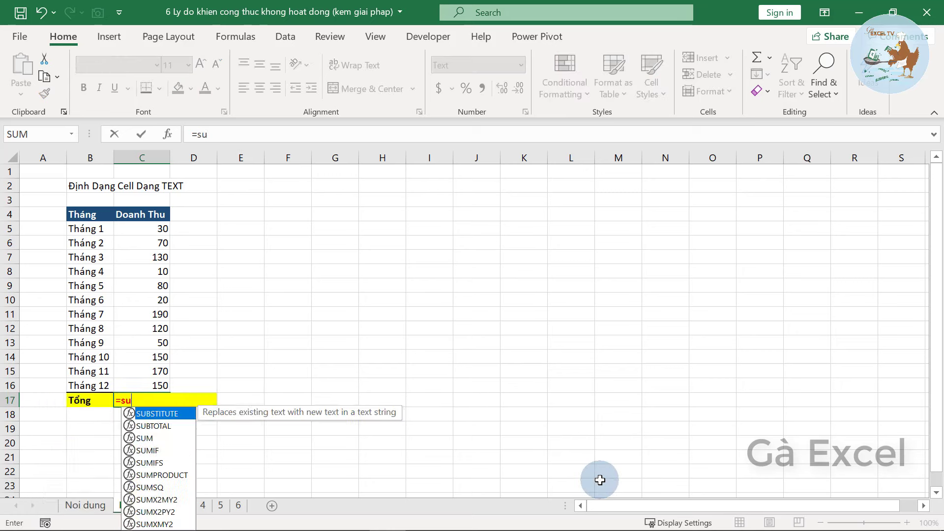
key(Tab)
text(1,2)
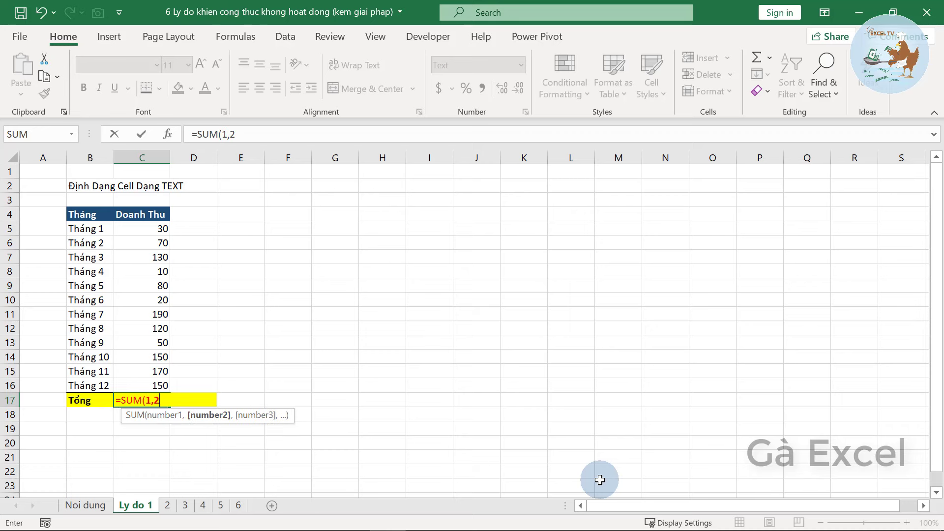
text(,4))
key(Return)
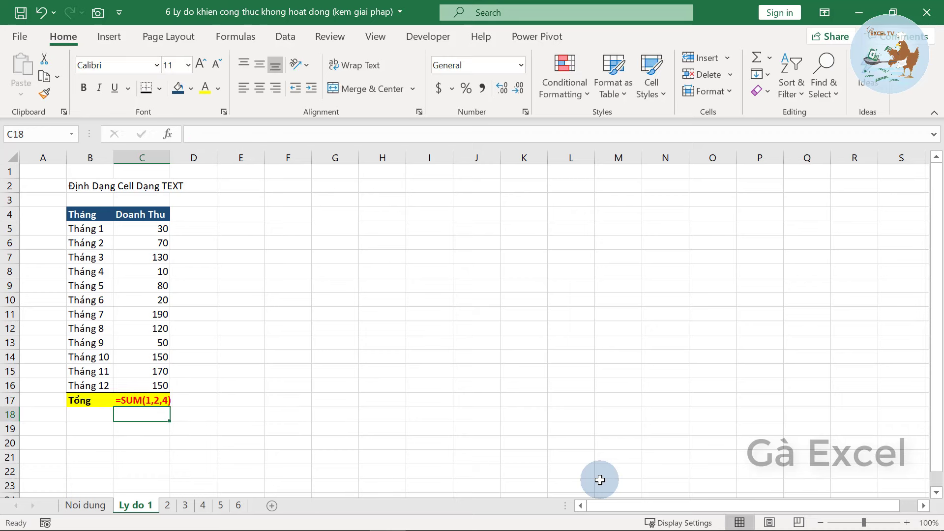
Step: Clear total cell C17 and fill it with an AutoSum of the revenue range C5:C16
key(Up)
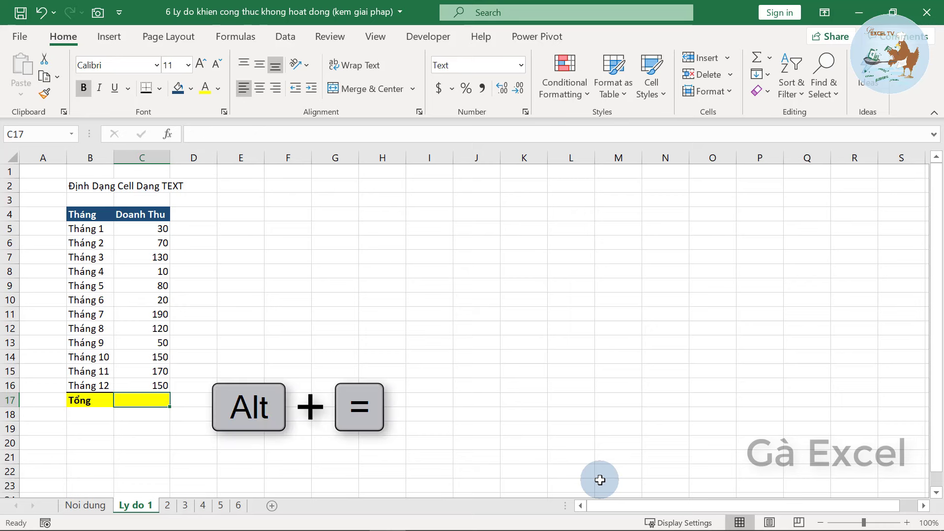
key(alt+equal)
key(Return)
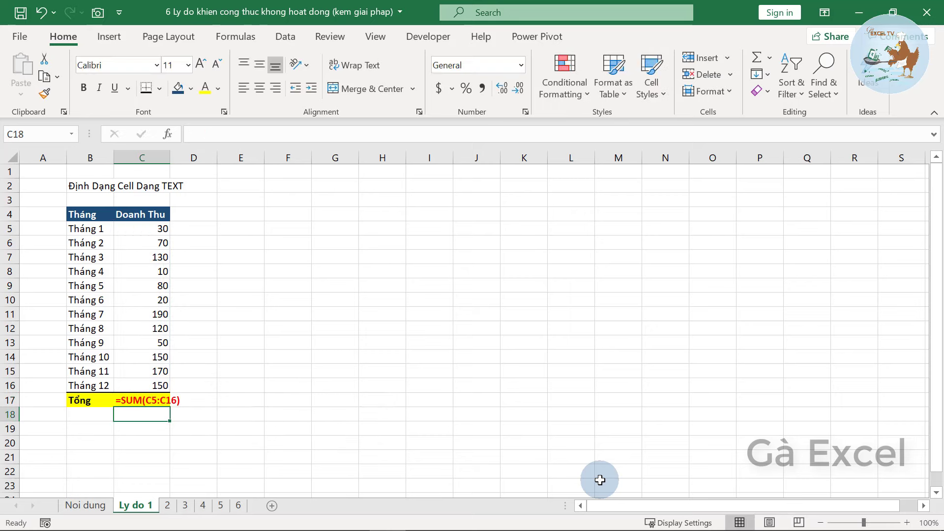
Step: Browse the number formats available for total cell C17 and apply the Text format
click(137, 400)
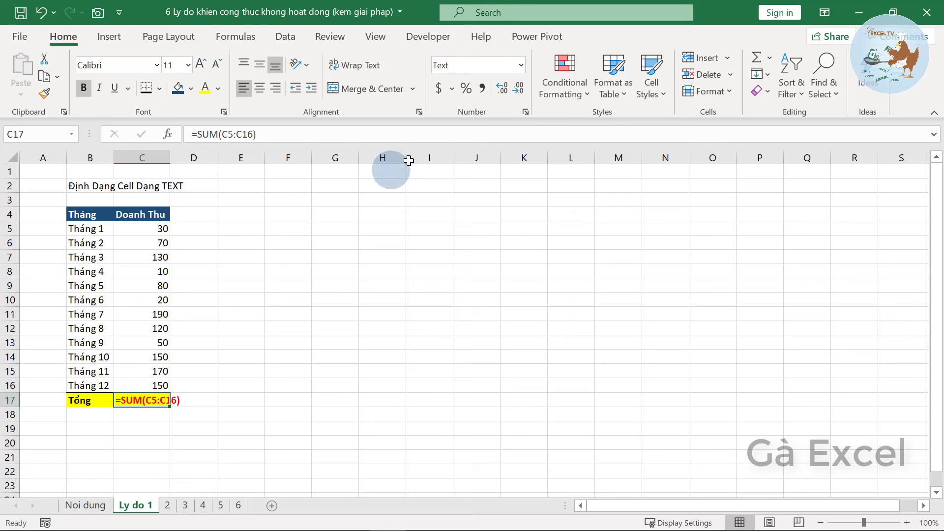
click(521, 68)
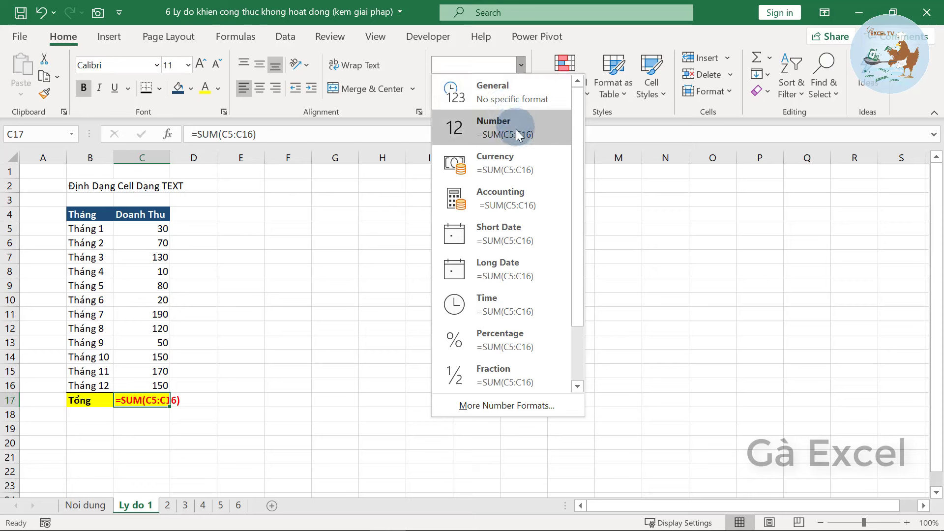
drag(577, 261, 577, 333)
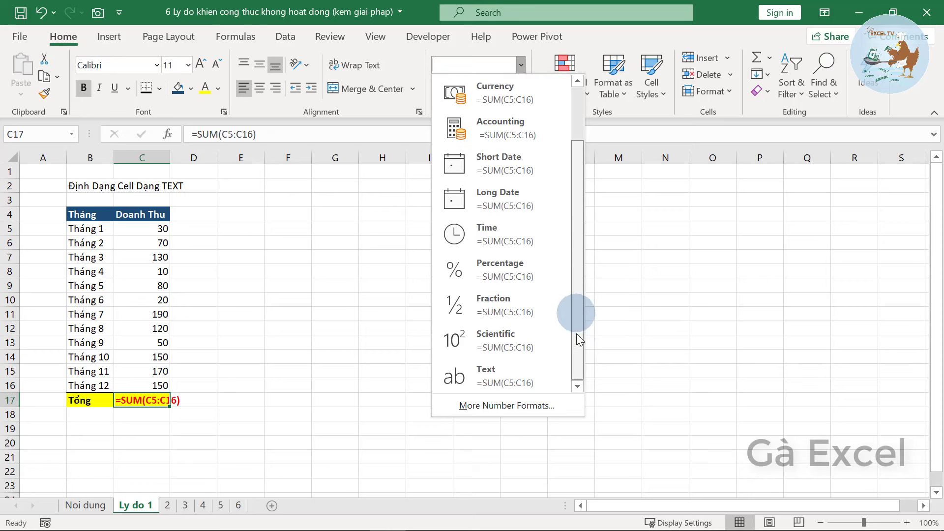
click(510, 378)
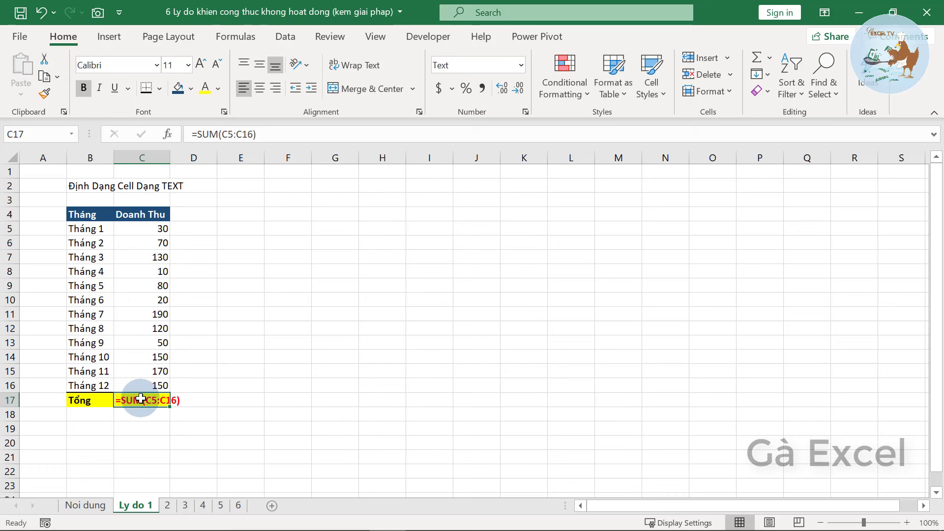
Step: Set the number format of total cell C17 to General and re-enter its existing SUM formula
click(519, 65)
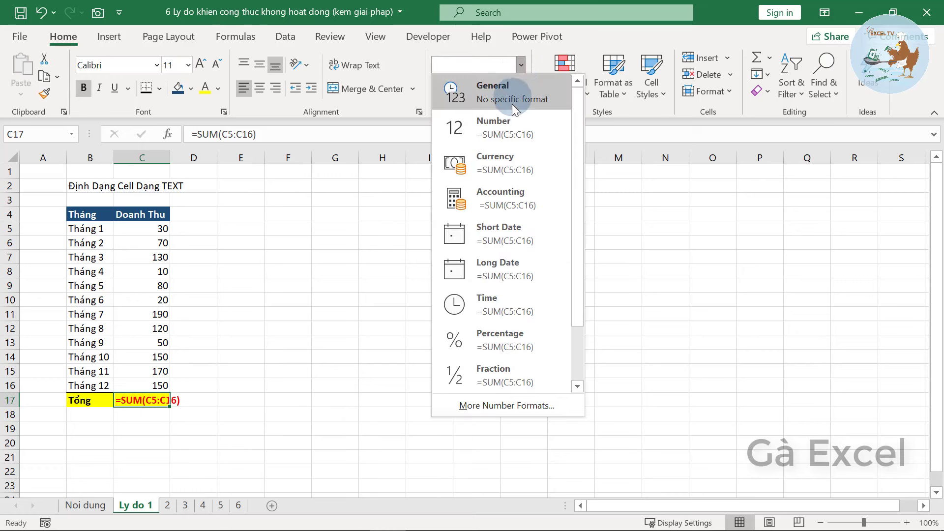
click(512, 101)
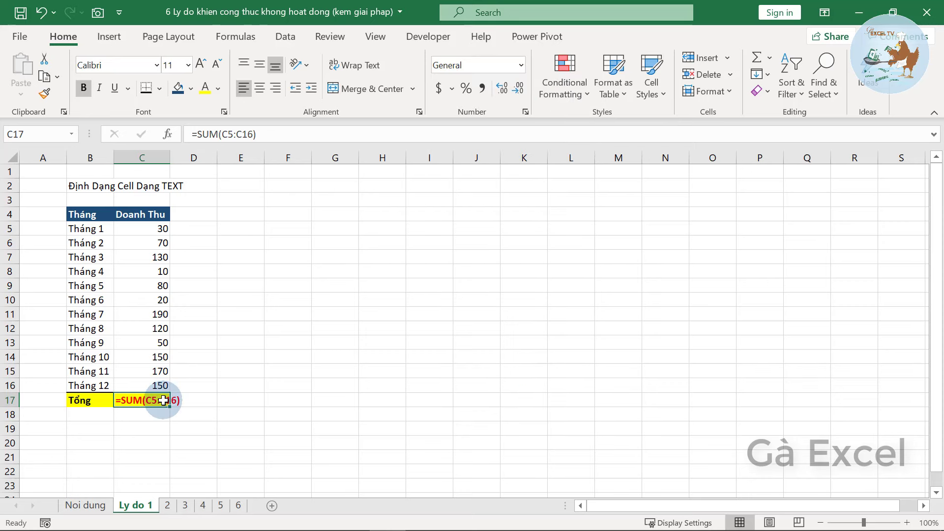
double_click(162, 401)
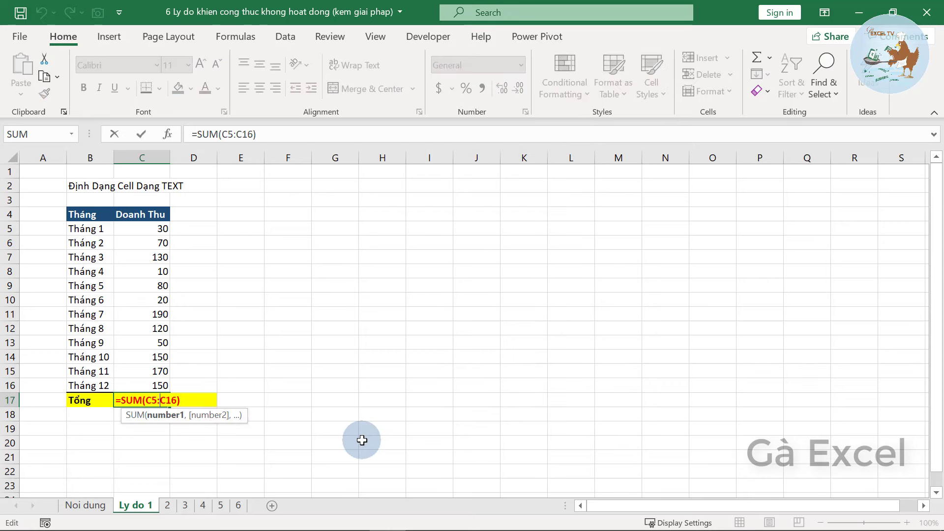
key(Return)
Step: Center the revenue total horizontally in cell C17
click(150, 401)
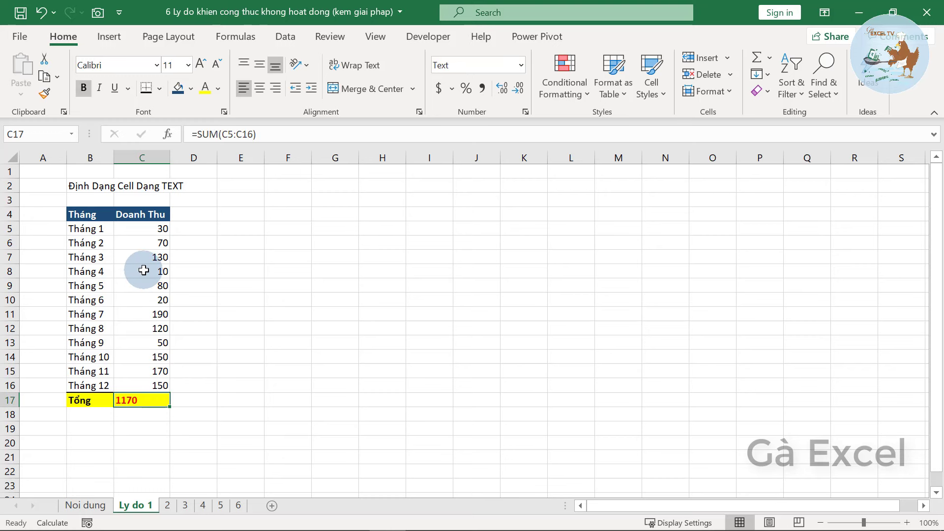
click(259, 87)
Step: Open sheet "2" and review its title, the employee names and their revenue values
click(168, 506)
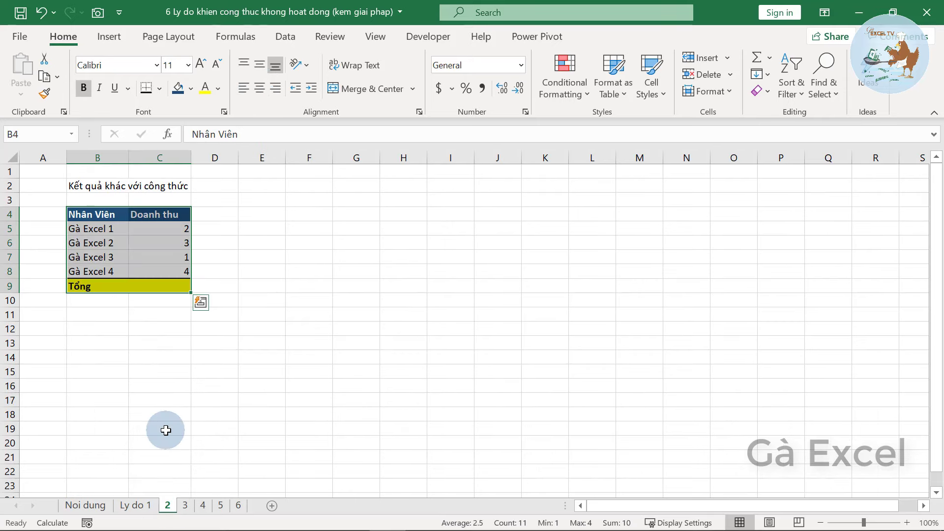
click(90, 191)
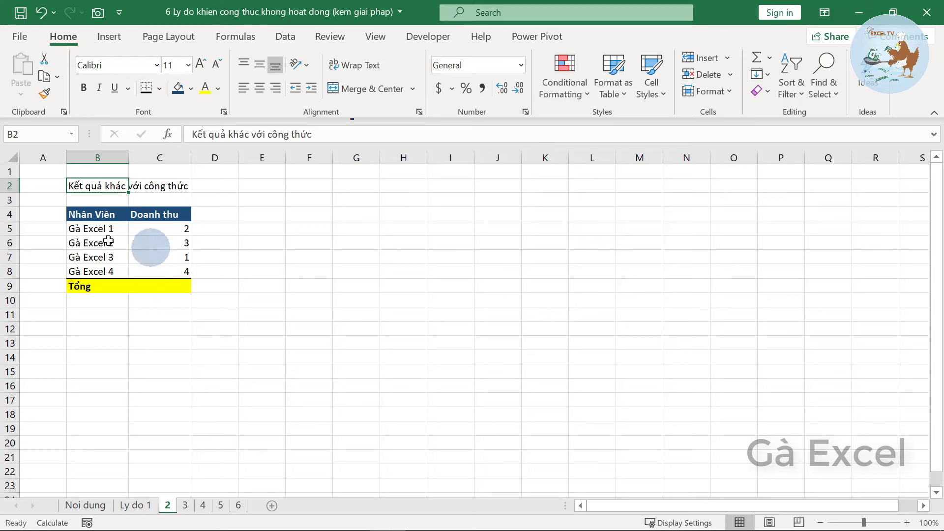
drag(98, 231, 100, 267)
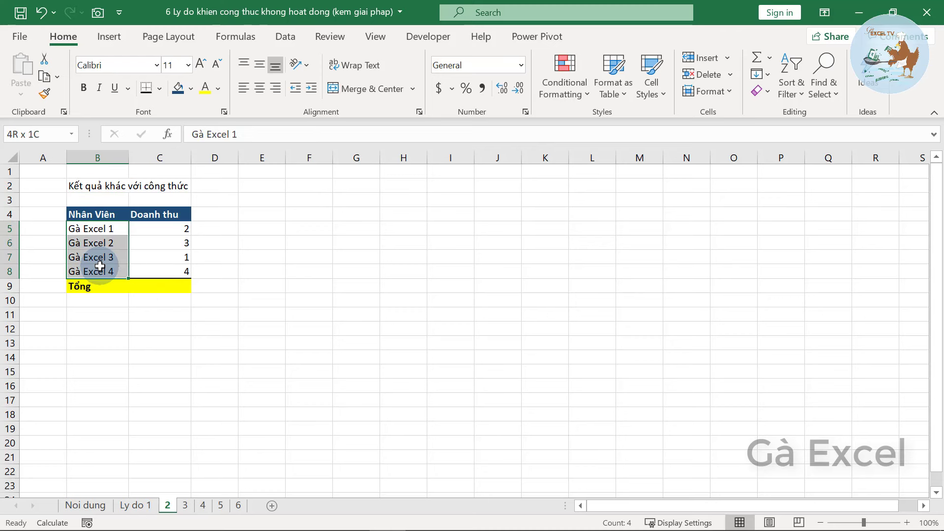
click(148, 243)
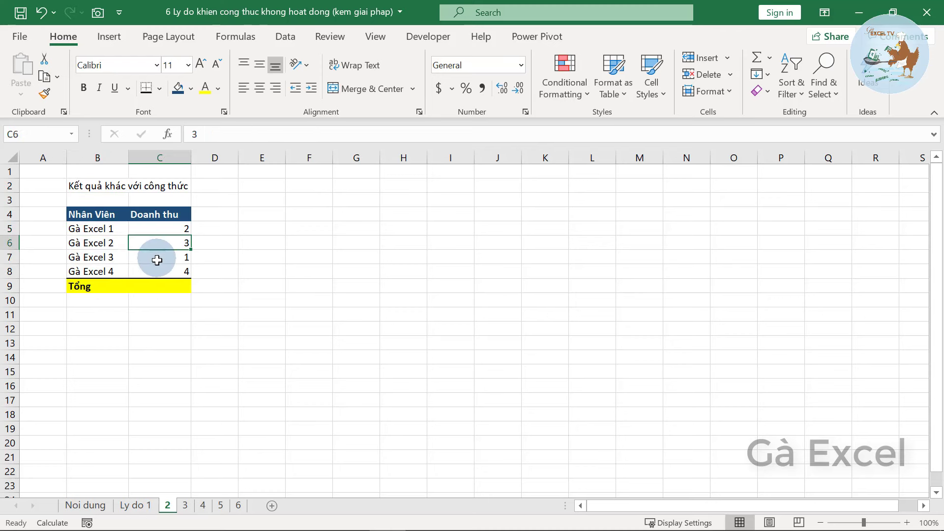
click(156, 256)
click(163, 271)
Step: Insert an AutoSum of C5:C8 in total cell C9 and check it against the revenue values
click(167, 288)
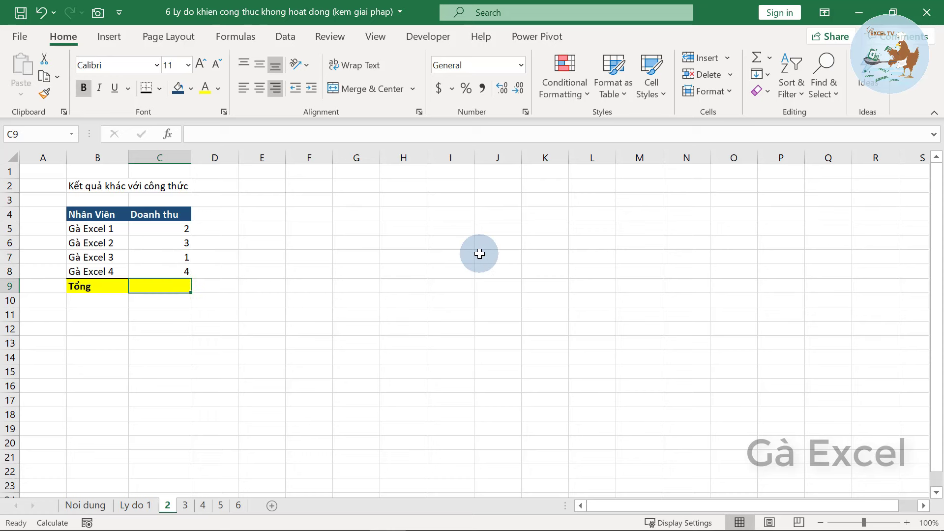
key(alt+equal)
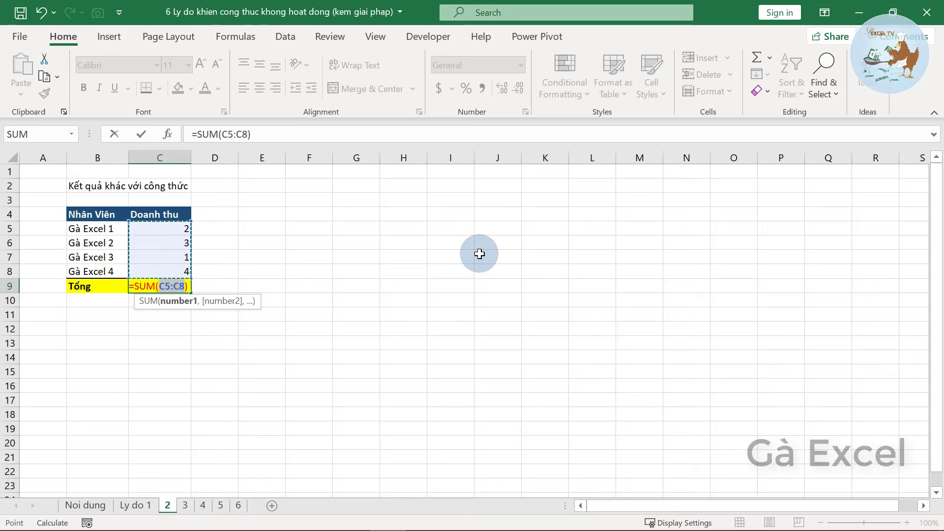
key(Return)
key(Up)
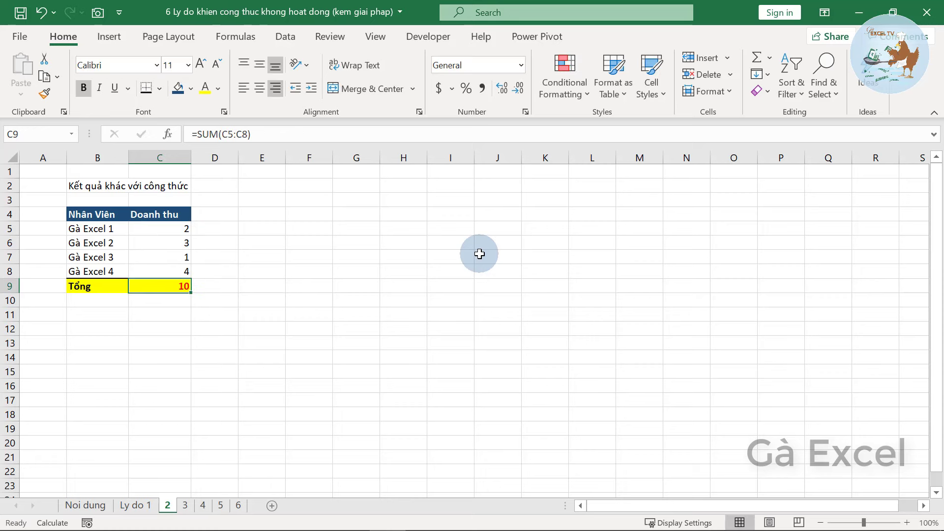
drag(152, 227, 162, 271)
click(165, 286)
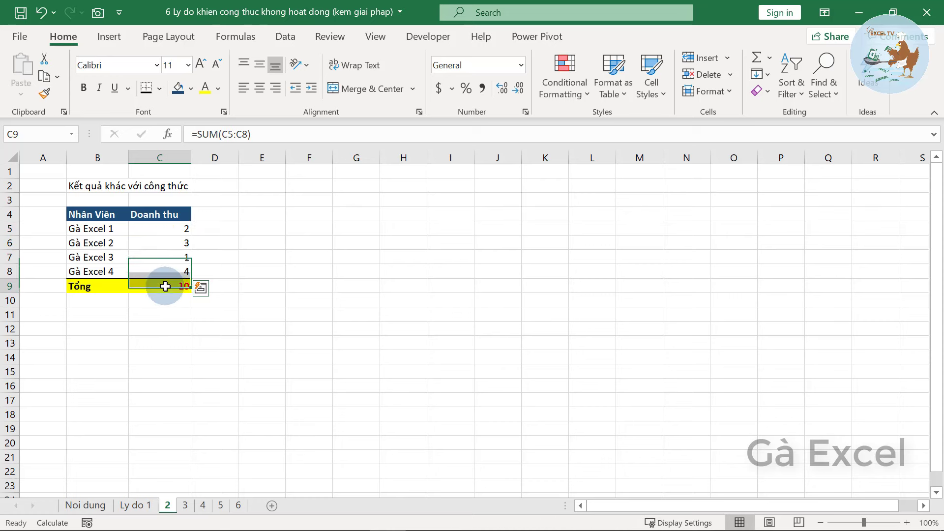
Step: Set the revenue of Gà Excel 3 in cell C7 to 3
click(162, 259)
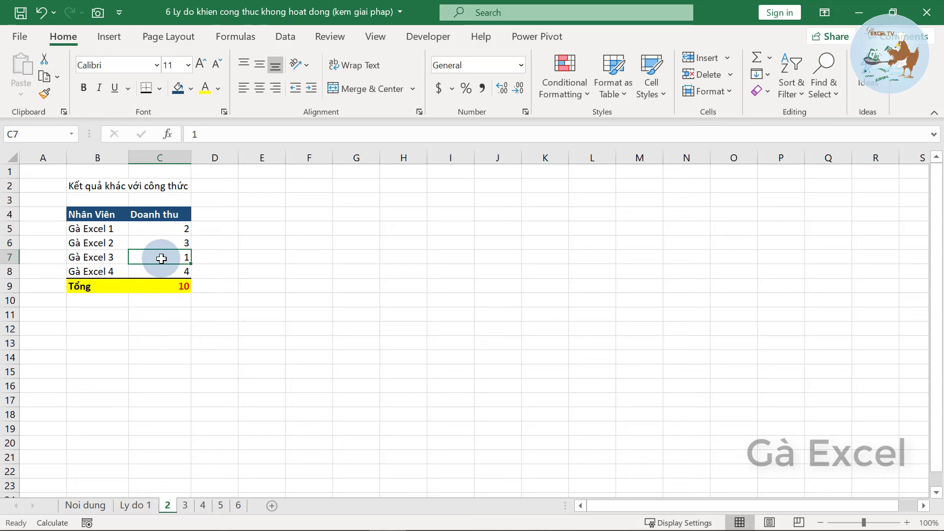
text(3)
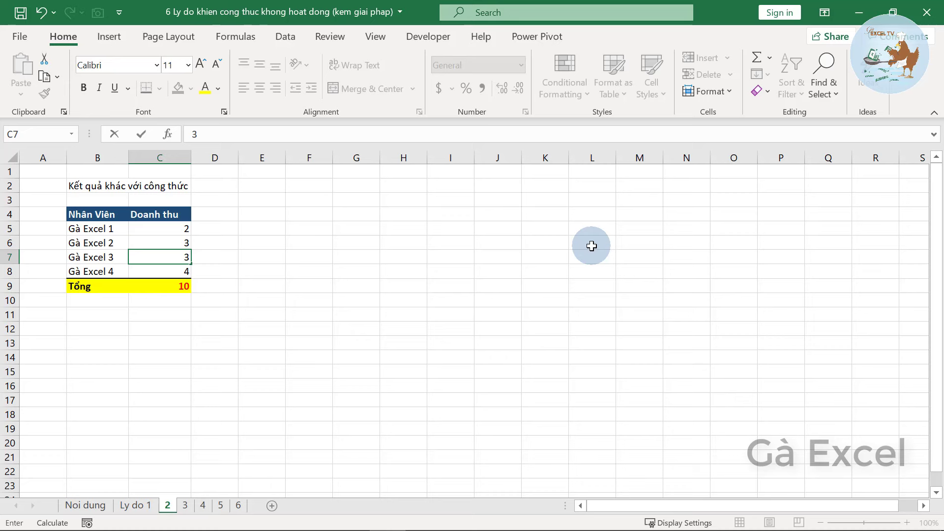
key(Return)
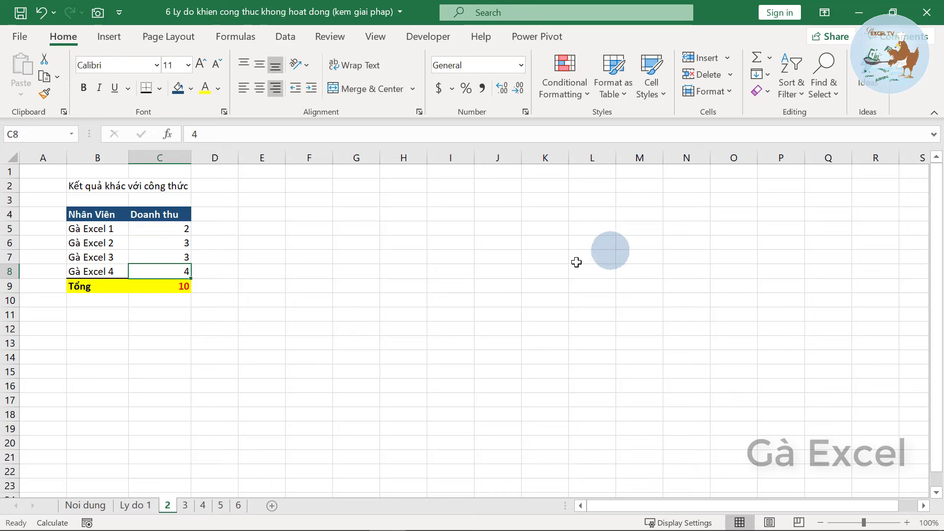
Step: Check the total's formula in cell C9 and set the revenue of Gà Excel 1 in cell C5 to 6
click(173, 289)
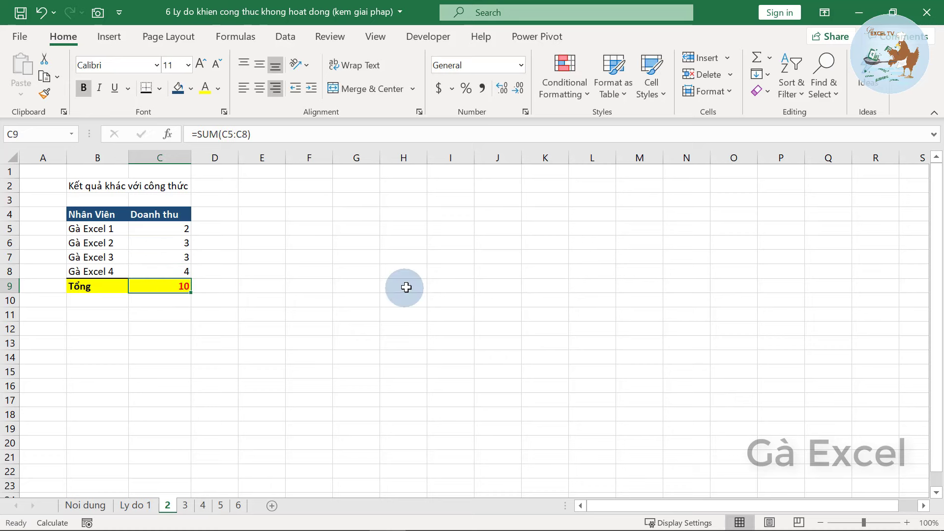
click(186, 228)
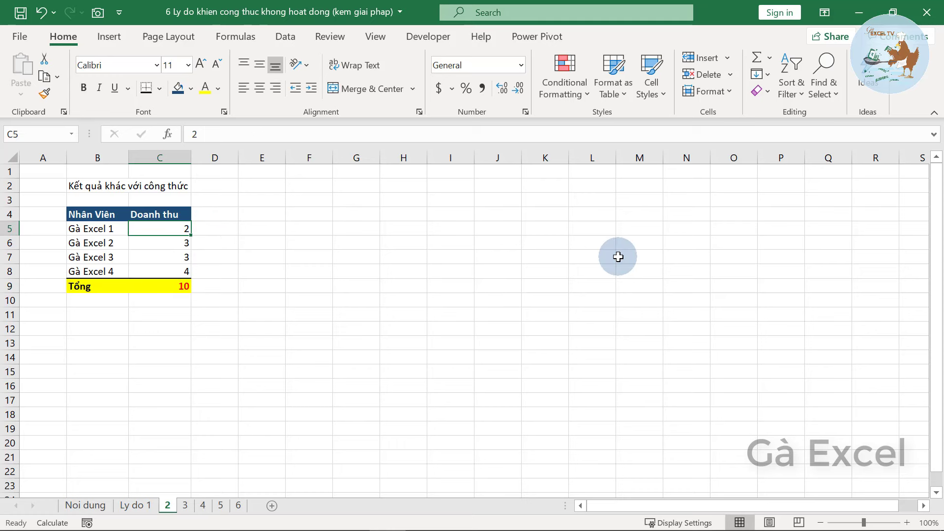
text(6)
key(Return)
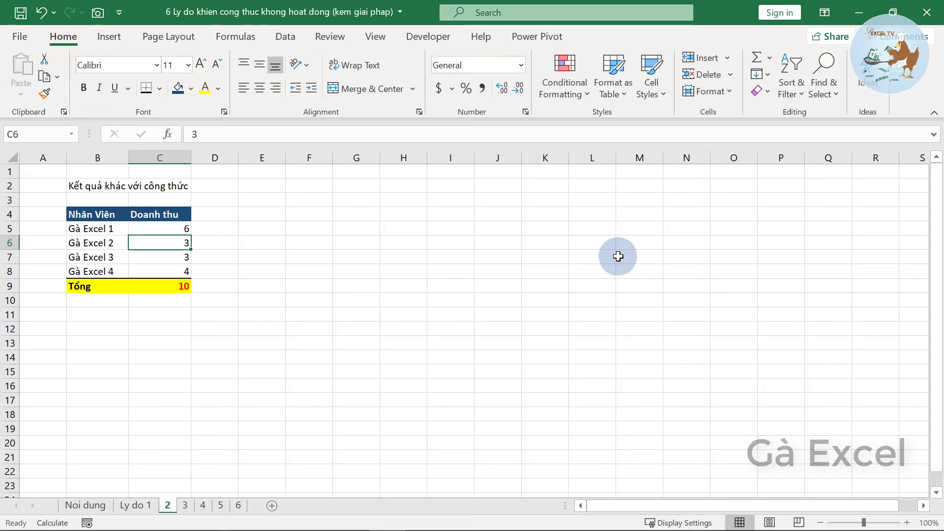
Step: Re-enter the SUM formula in total cell C9 to recalculate it and compare it with the revenue values
click(135, 283)
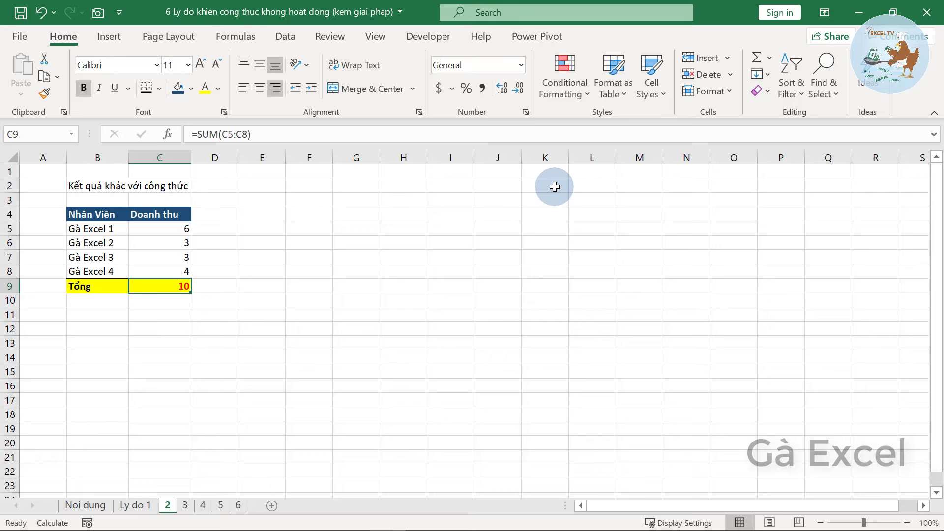
double_click(181, 286)
key(Return)
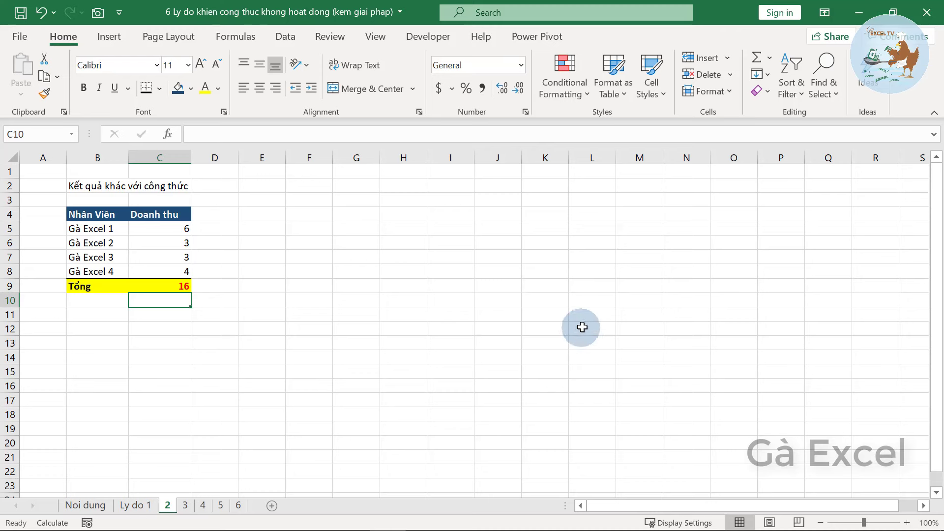
click(175, 288)
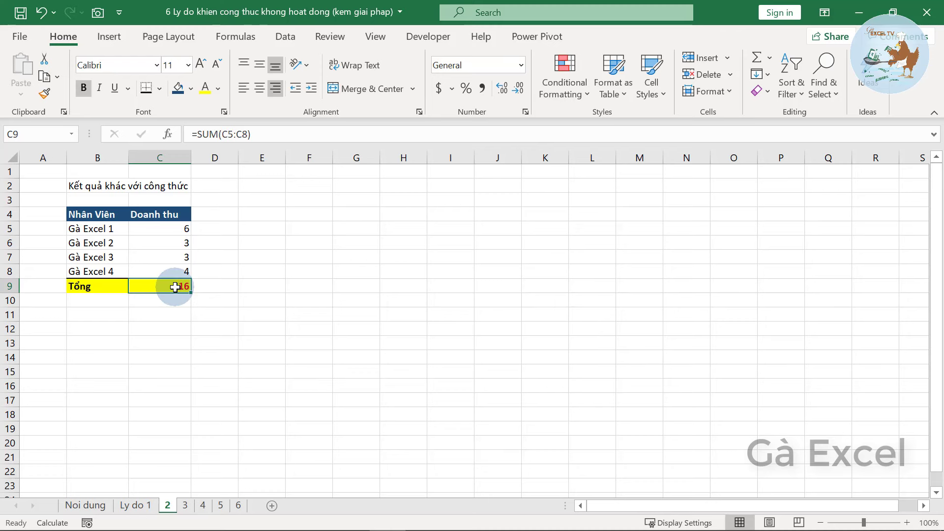
click(172, 243)
click(162, 227)
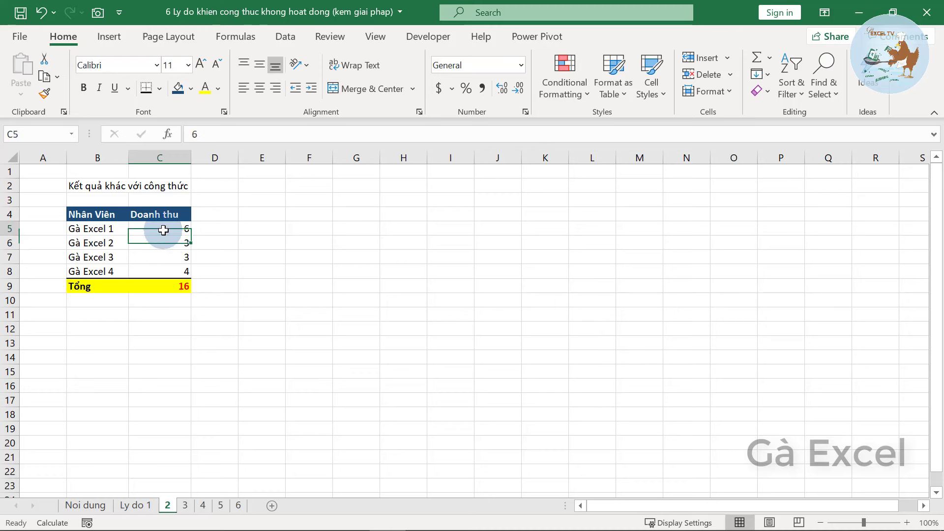
click(173, 289)
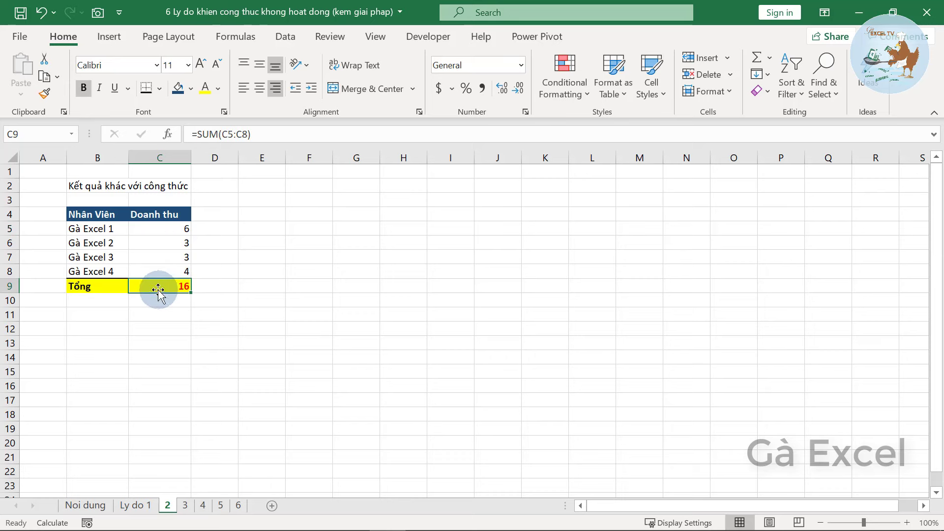
Step: Set the workbook's calculation option to Automatic and check that it is the selected mode
click(234, 37)
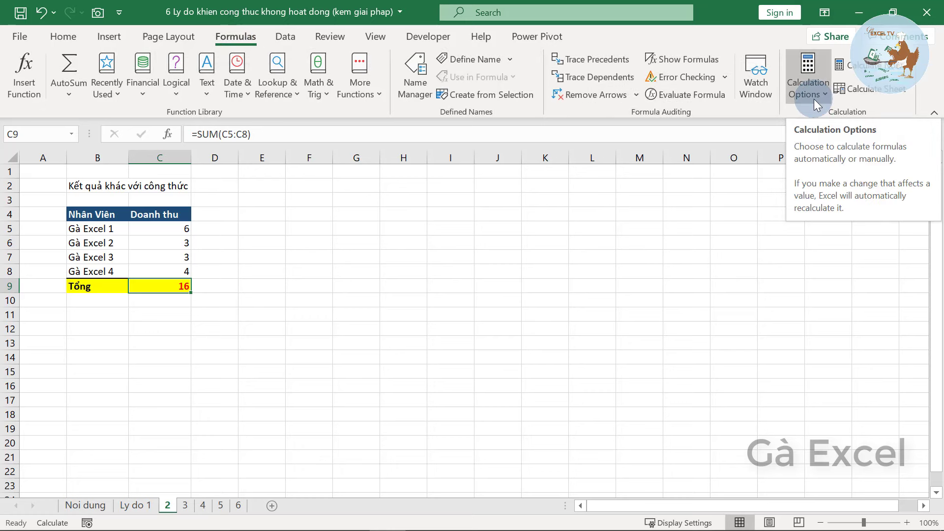
click(826, 99)
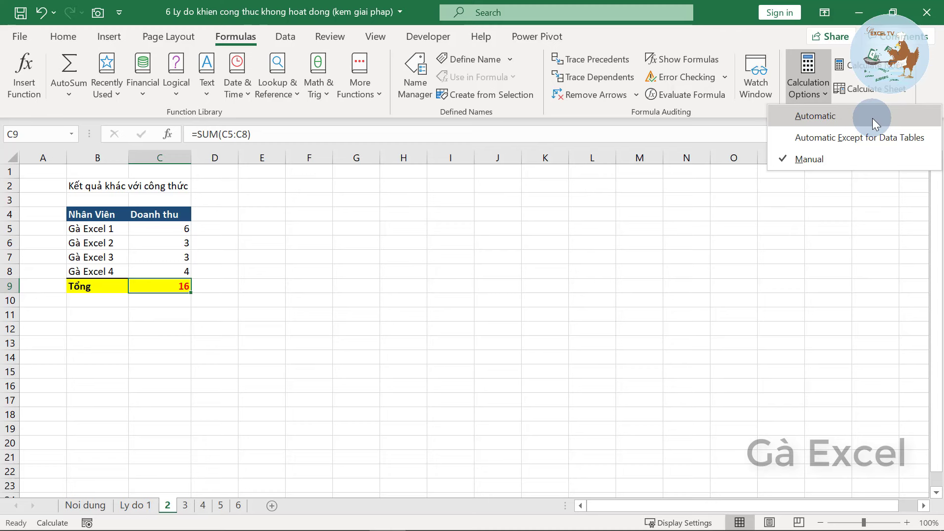
click(839, 117)
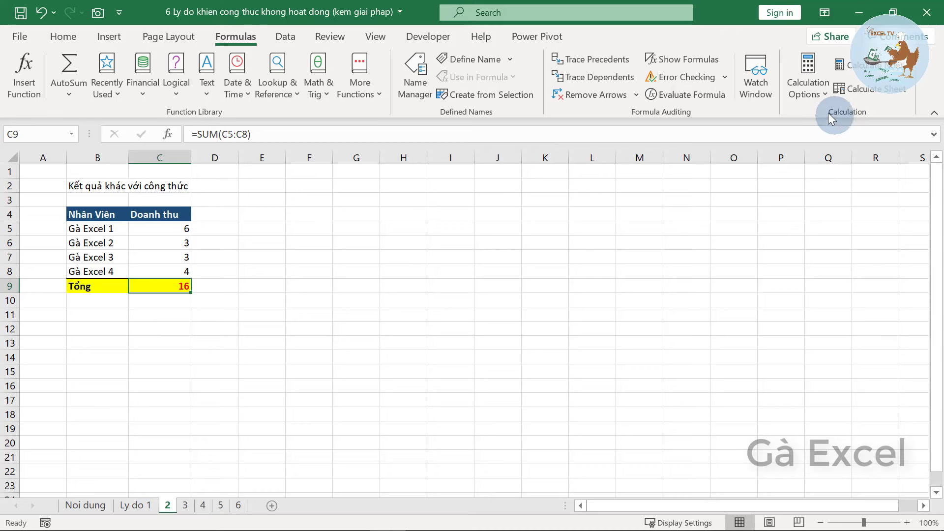
click(818, 96)
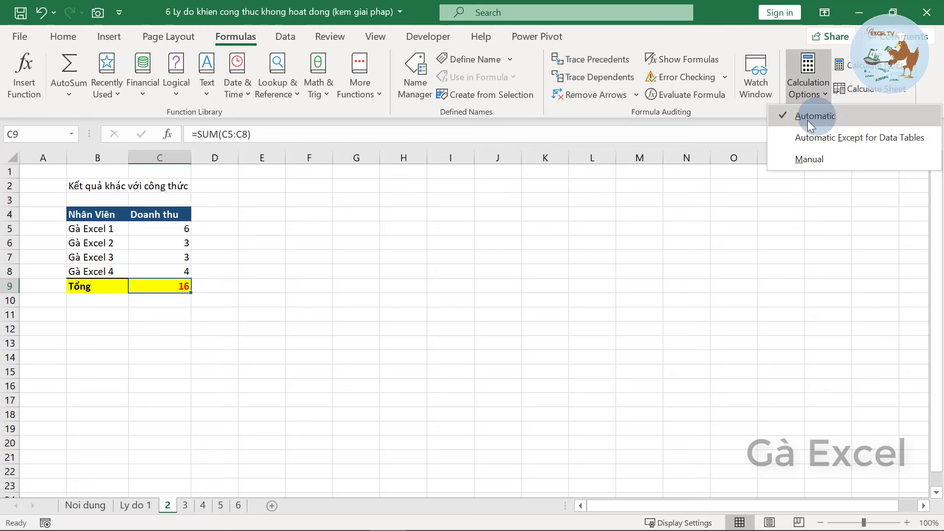
click(113, 283)
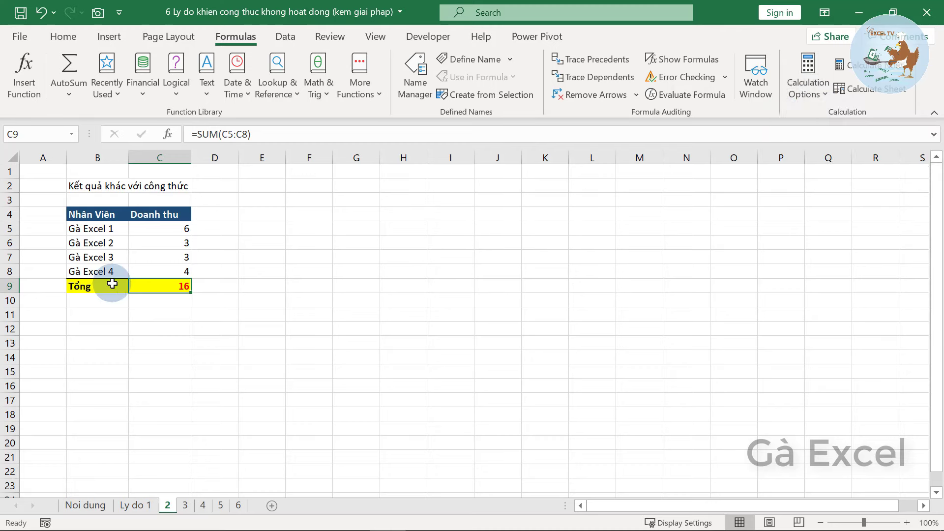
Step: Set the revenue of Gà Excel 1 in cell C5 to 1 and check the total in C9
click(166, 226)
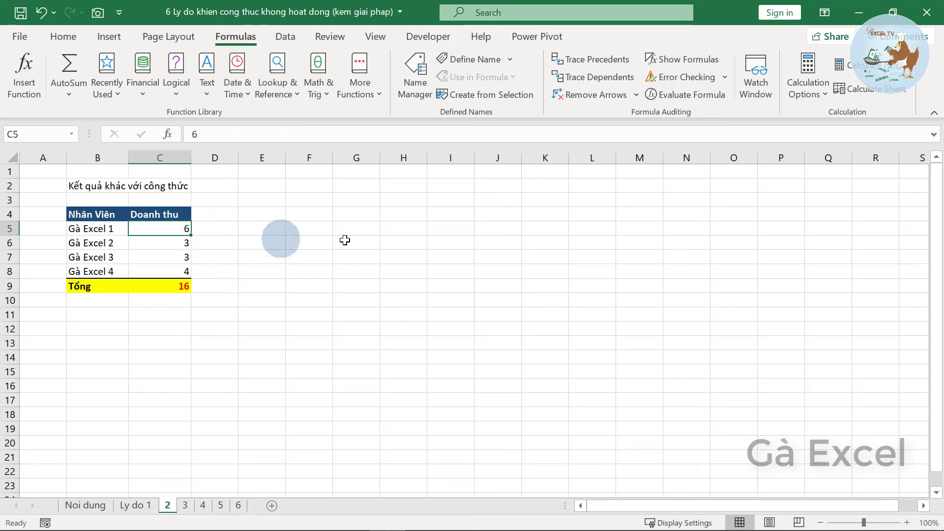
text(1)
key(Return)
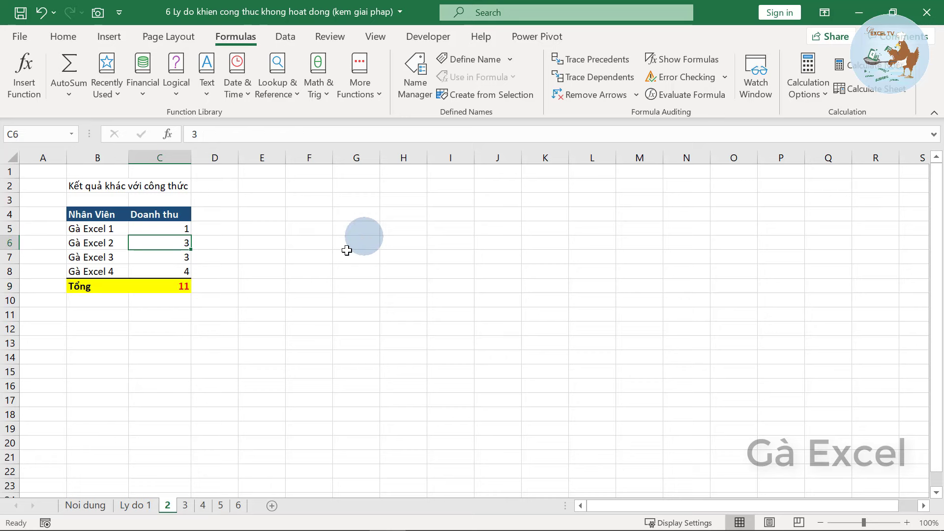
click(173, 287)
Step: Set the revenue of Gà Excel 4 in cell C8 to 3 and review the calculation options
click(164, 271)
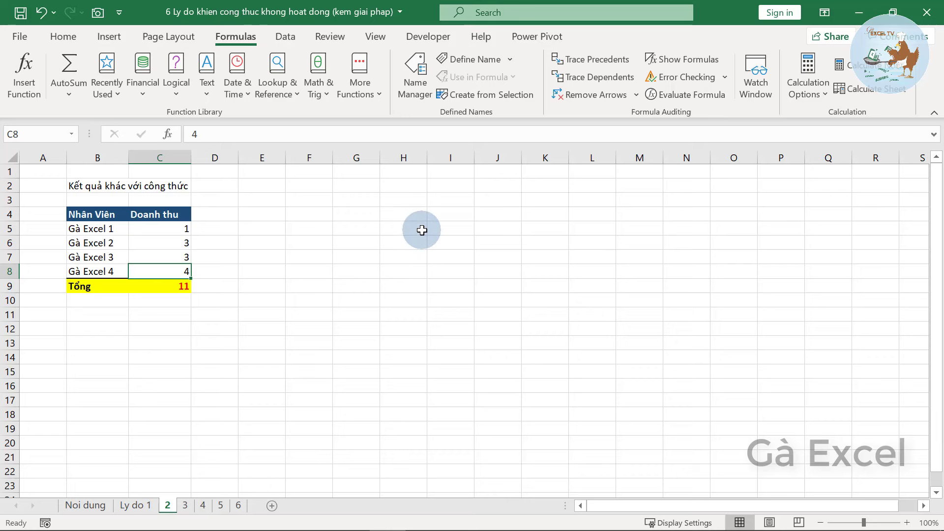
text(3)
key(Return)
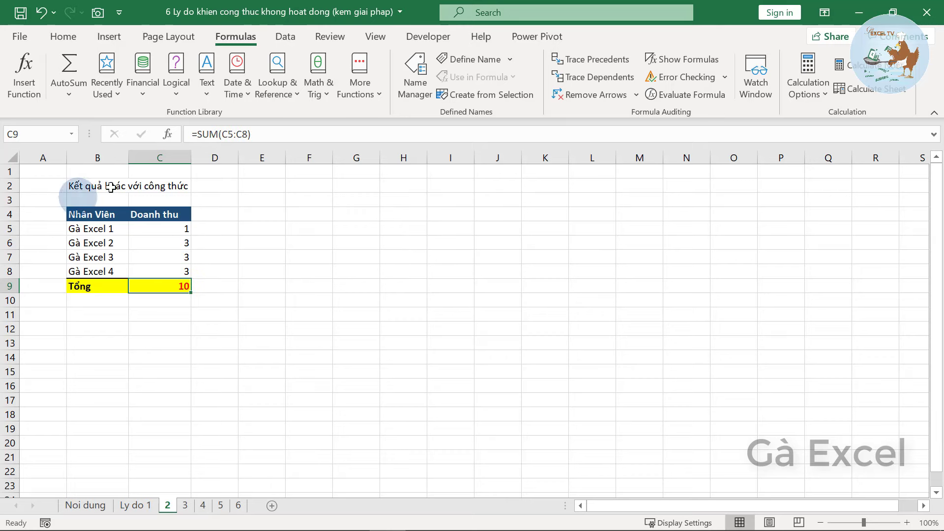
click(803, 107)
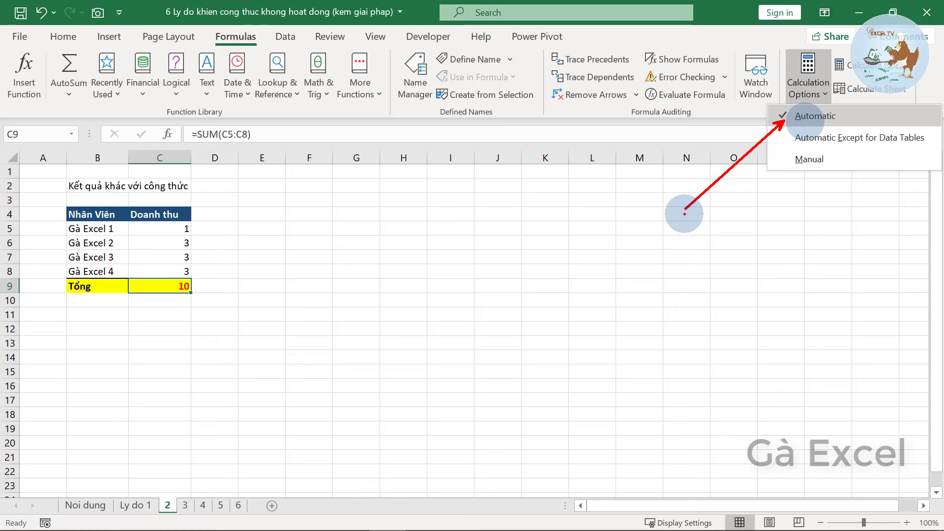
key(Escape)
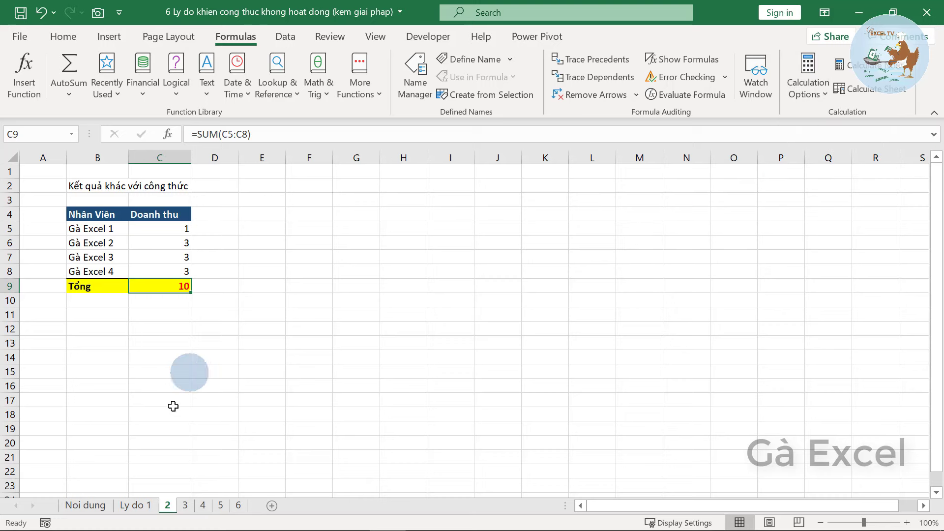
Step: Open sheet "3" and review its title, the employees' revenue values and the bonus rule in cell B11
click(185, 506)
click(77, 185)
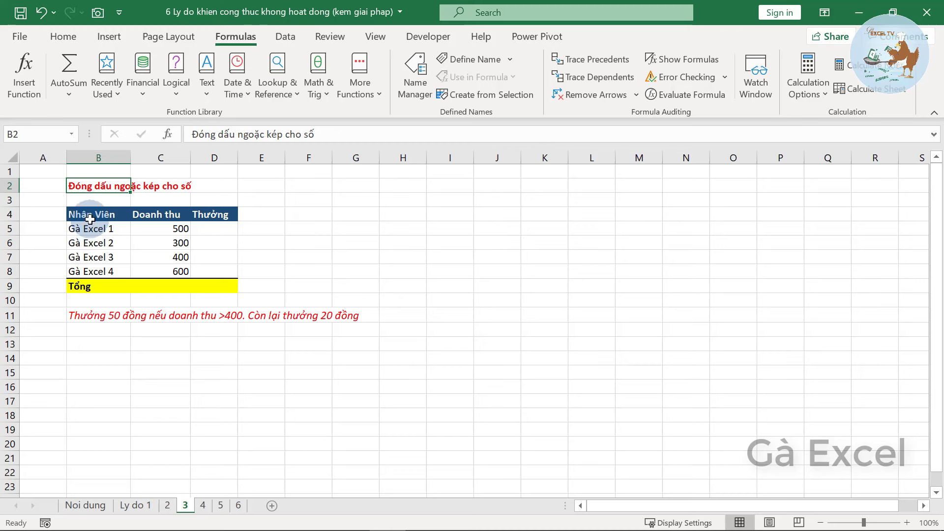
drag(86, 214, 100, 266)
click(148, 243)
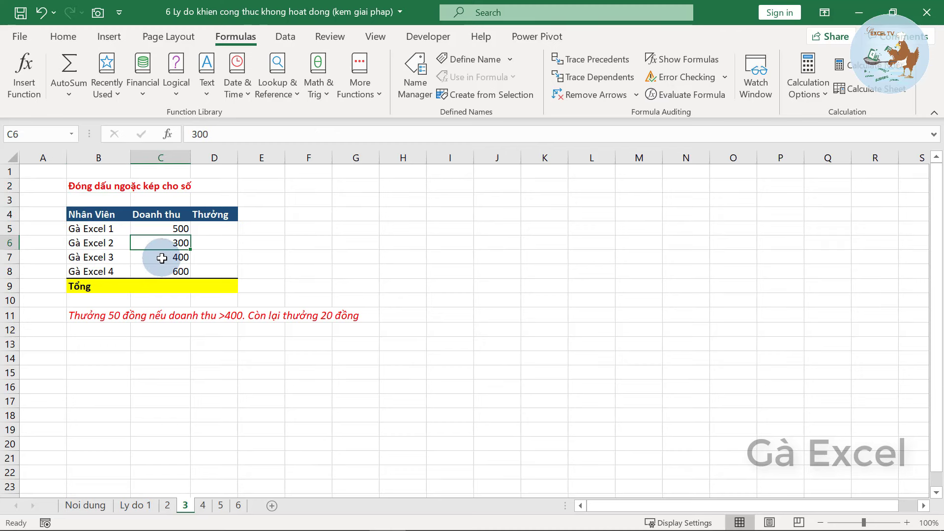
click(148, 257)
click(86, 315)
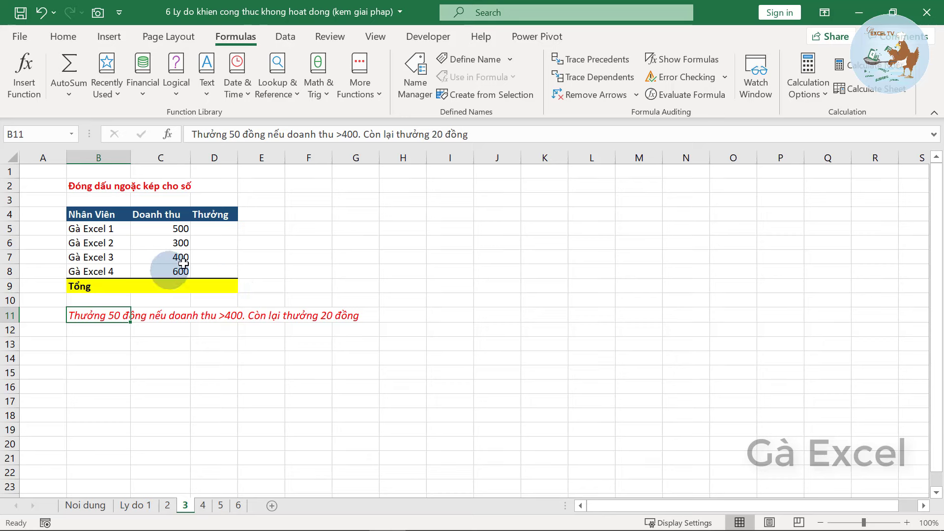
Step: Enter the bonus formula =IF(C5>400,"50","20") for Gà Excel 1 in cell D5
click(214, 230)
text(=)
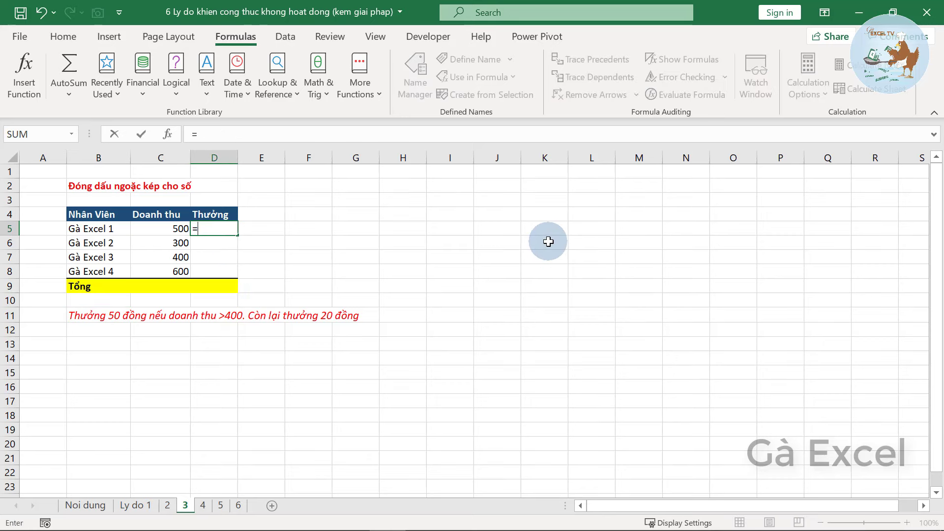
text(IF()
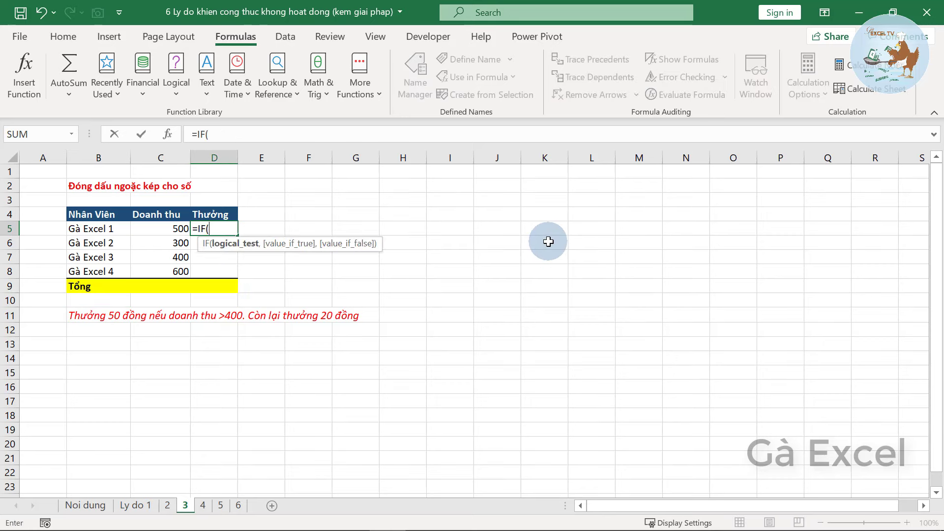
click(185, 229)
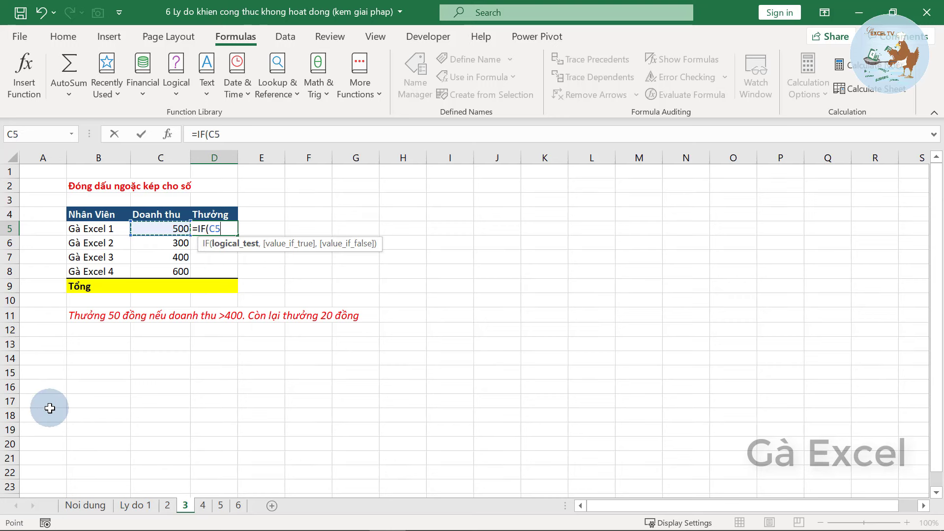
text(>400)
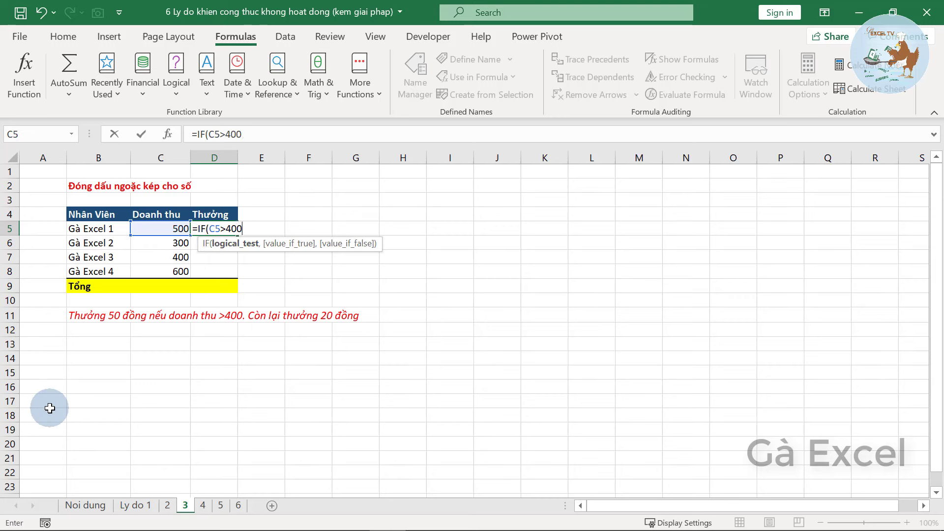
text(,"50)
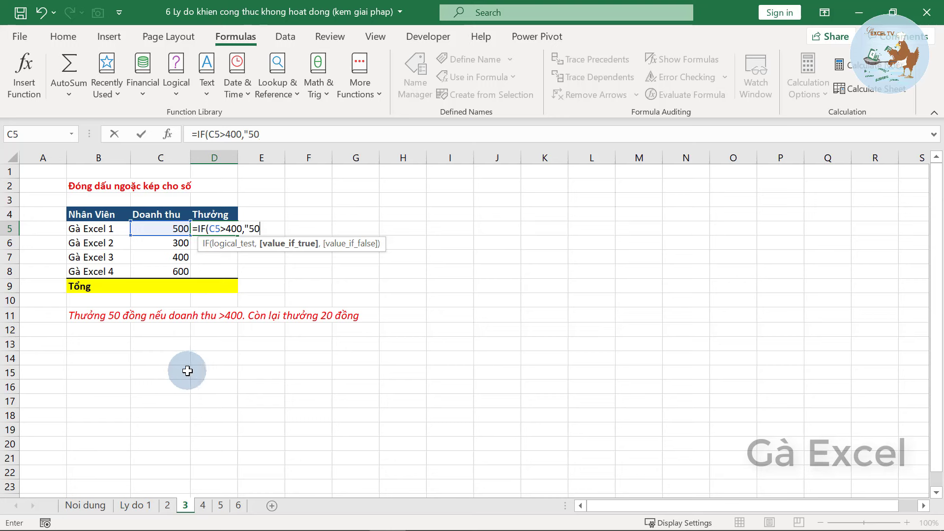
text(,)
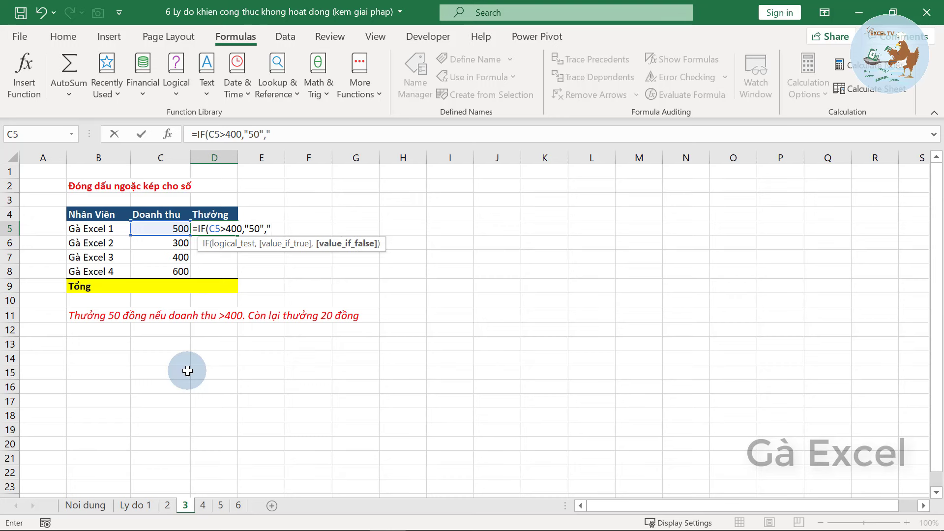
text("20"))
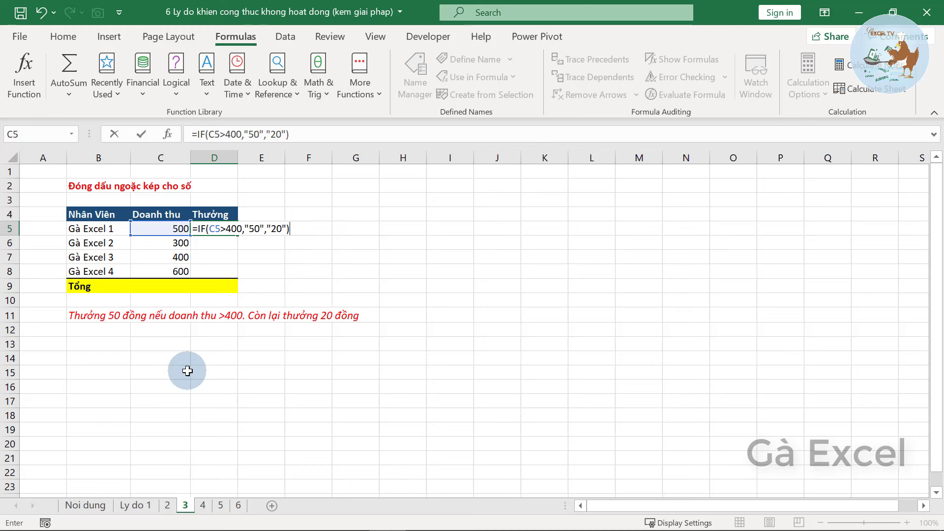
key(ctrl+2)
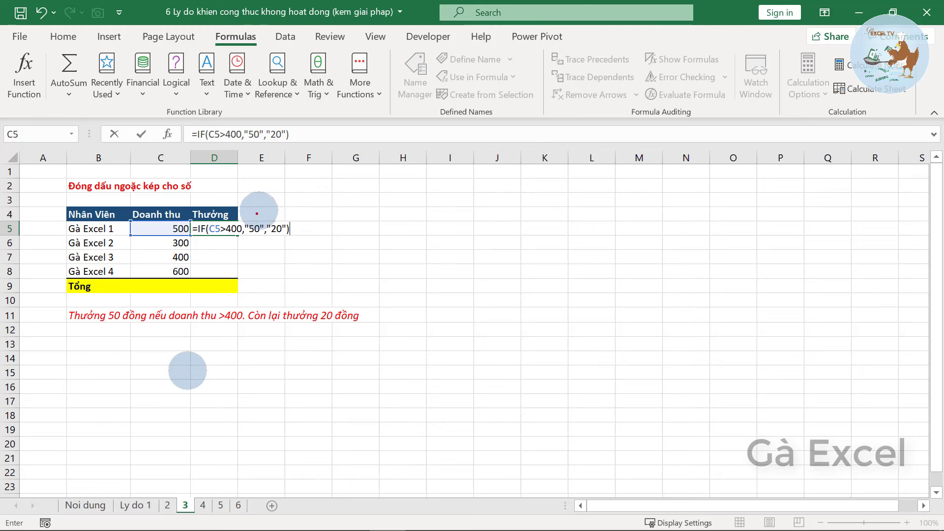
drag(245, 221, 239, 183)
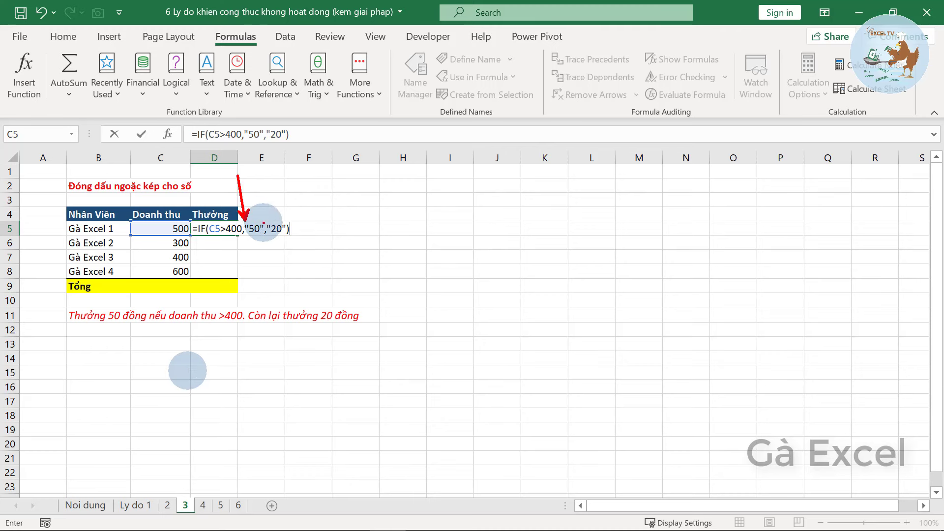
drag(265, 222, 291, 181)
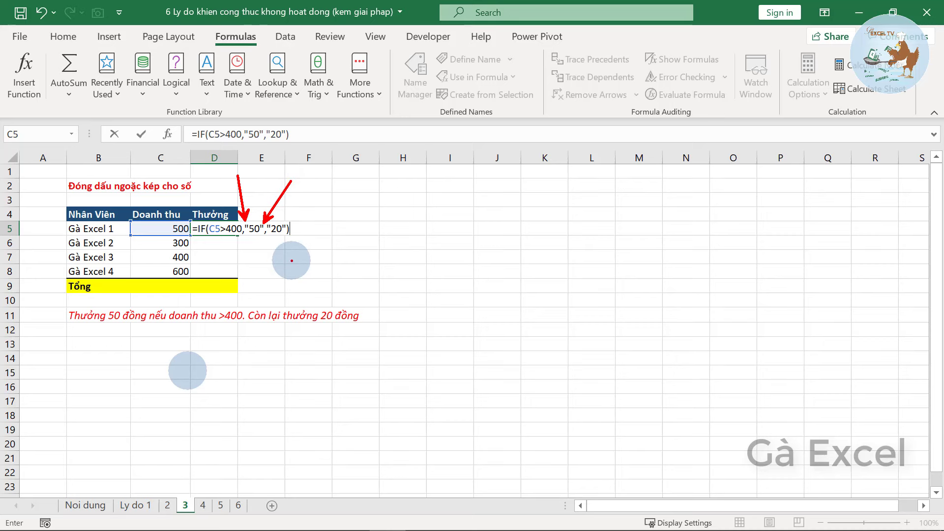
key(Escape)
key(Return)
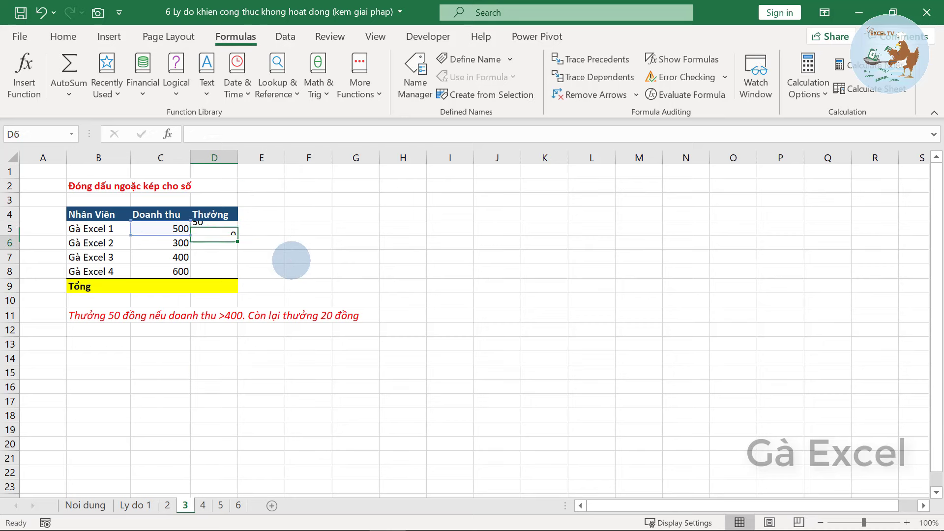
Step: Copy the bonus formula from cell D5 down to D8 for the remaining employees
key(Up)
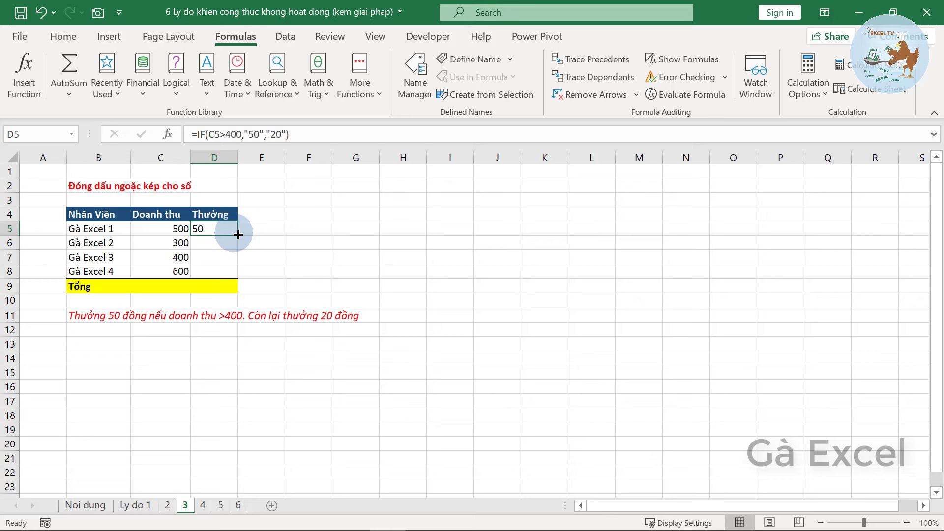
drag(238, 234, 241, 277)
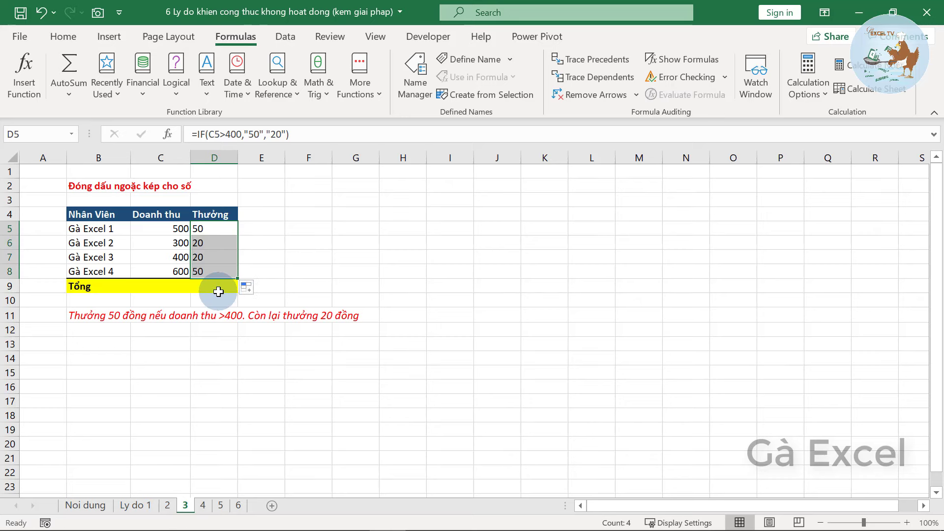
Step: Enter =SUM(D5:D8) in the Tổng row's cell D9 to total the bonuses
click(218, 291)
text(=su)
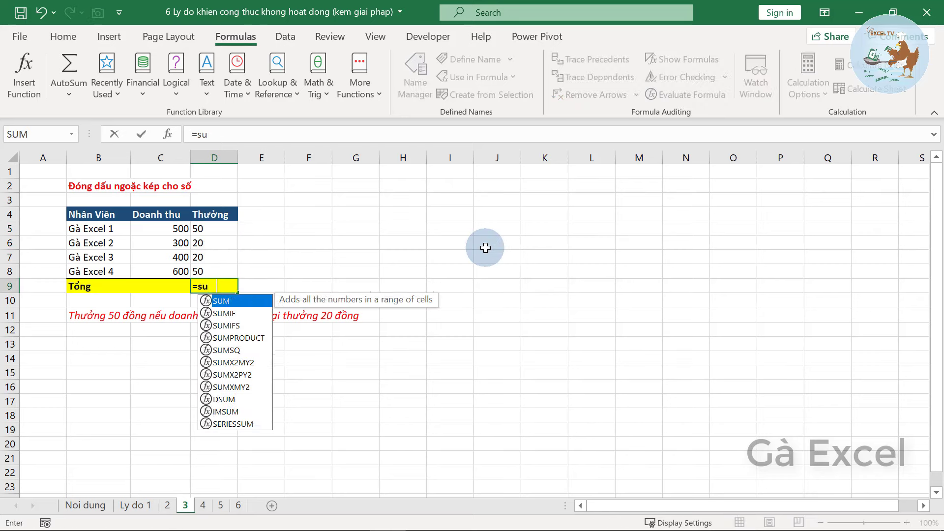
key(Tab)
drag(214, 230, 214, 272)
text())
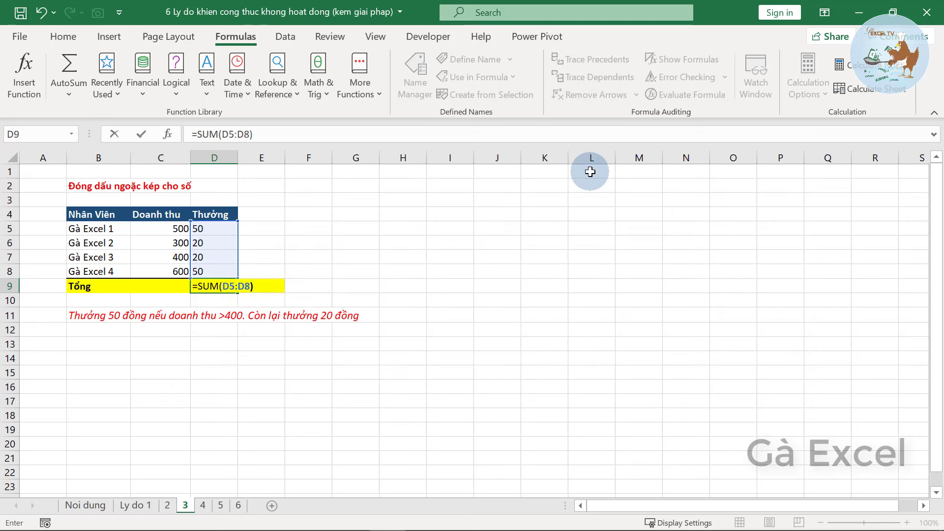
key(Return)
key(Up)
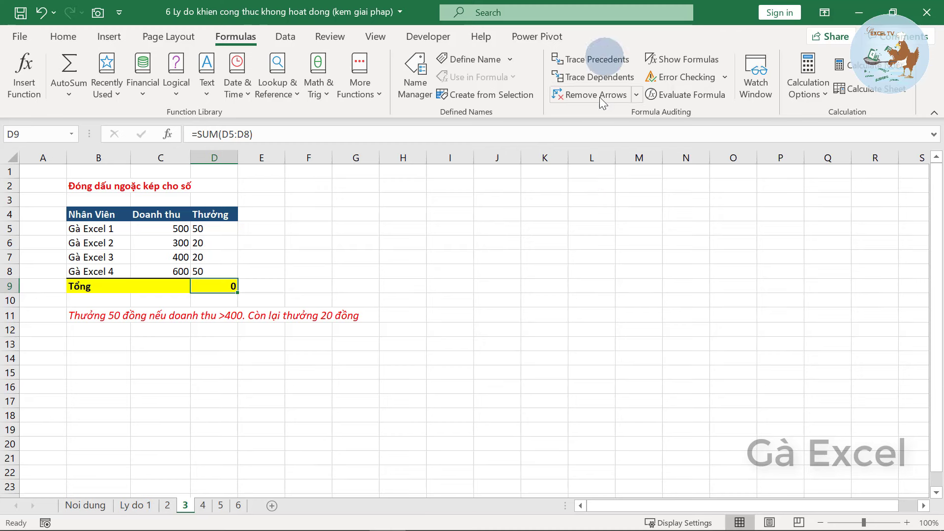
Step: Inspect the bonus formulas in cells D5 to D8 for numbers wrapped in double quotes
click(214, 229)
click(215, 258)
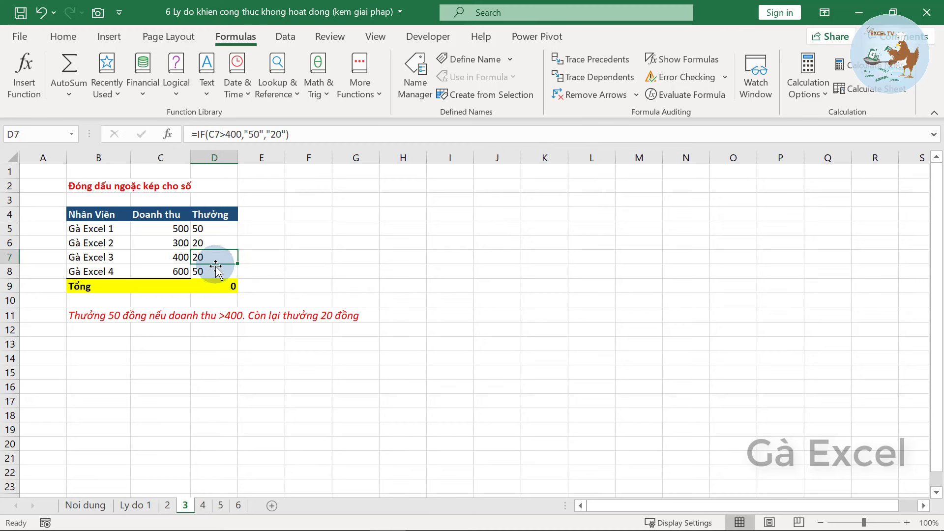
click(217, 271)
click(215, 257)
click(215, 243)
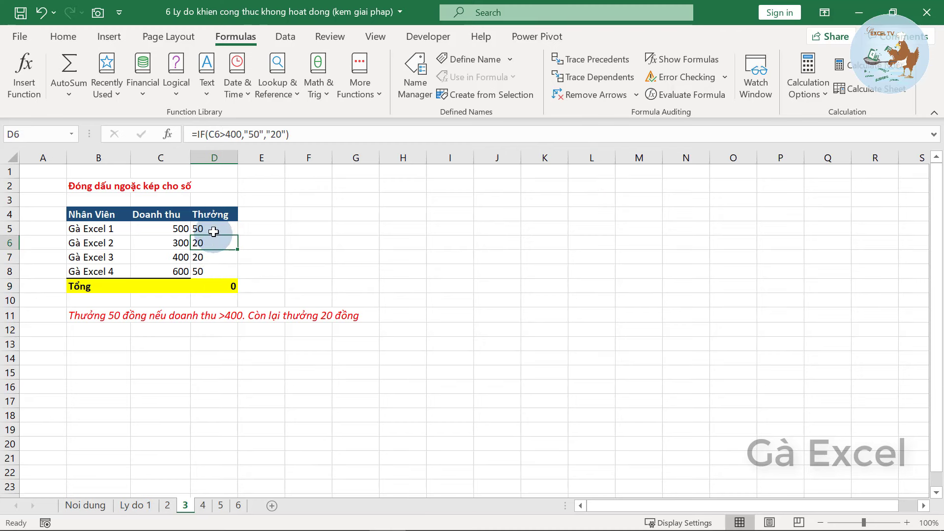
click(214, 227)
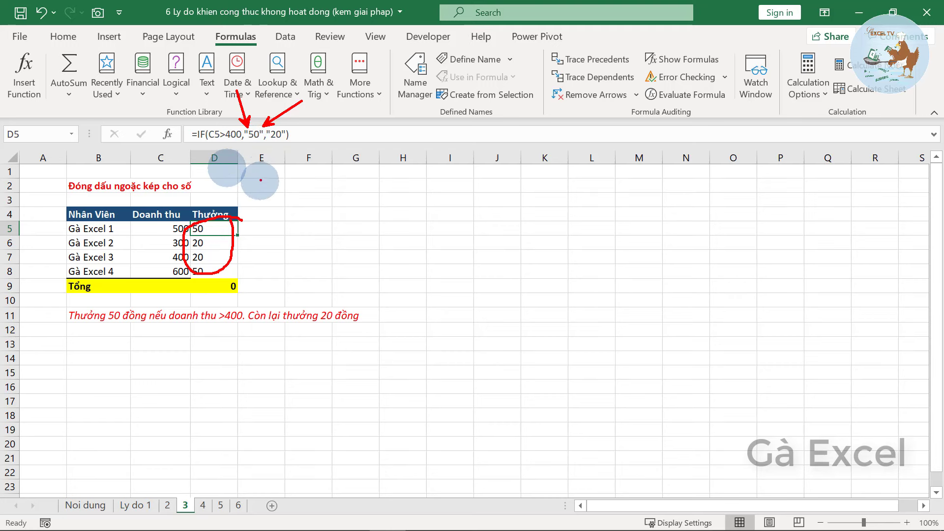
Step: Remove the double quotes from the formula in cell D5 so it reads =IF(C5>400,50,20)
double_click(252, 228)
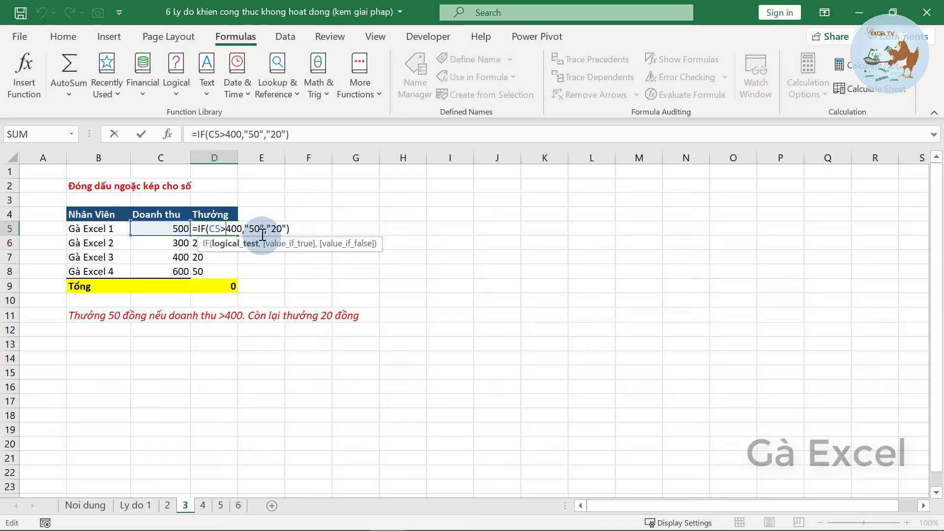
key(BackSpace)
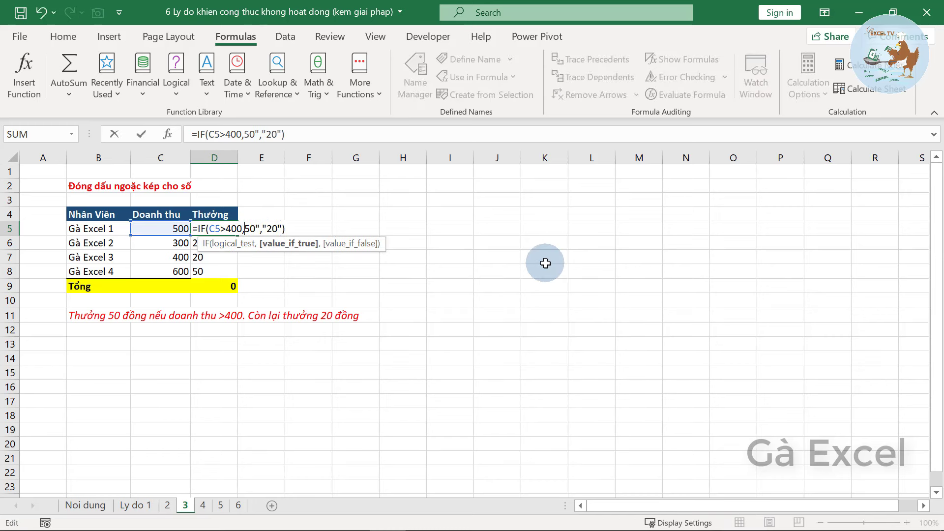
key(Delete)
key(Right)
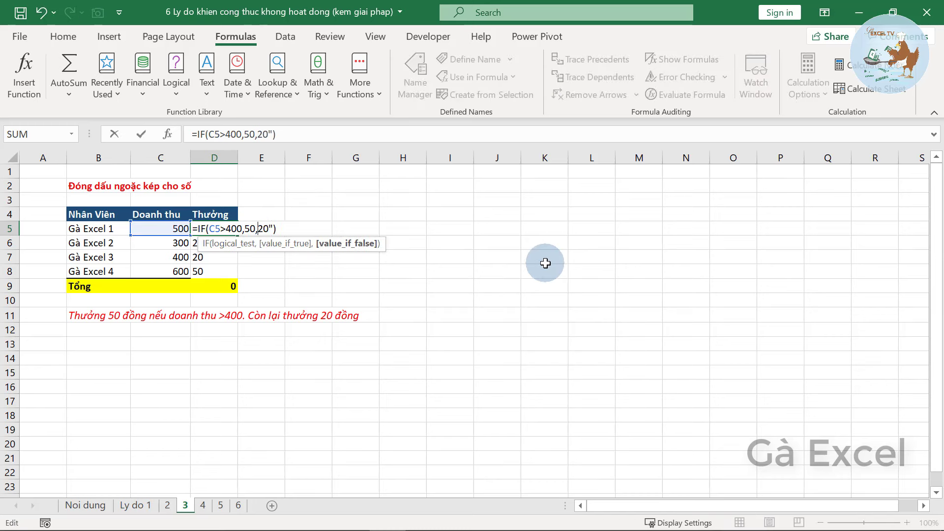
key(Return)
key(Up)
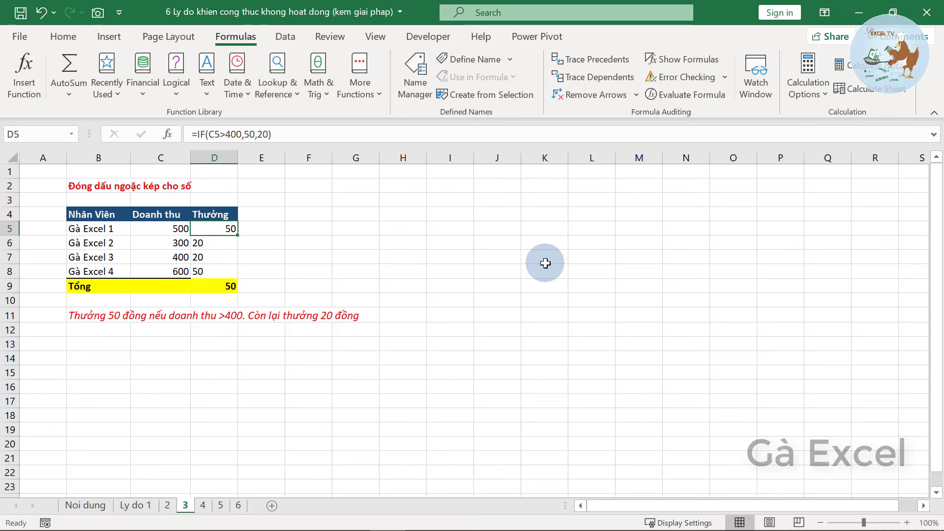
Step: Copy the corrected bonus formula from D5 down to D8 and check the total in D9
drag(238, 236, 238, 273)
click(200, 291)
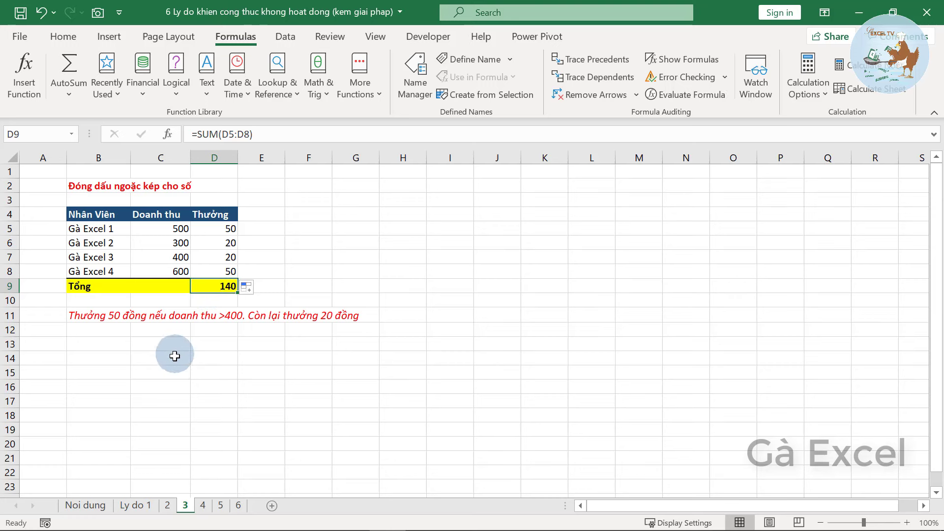
click(175, 371)
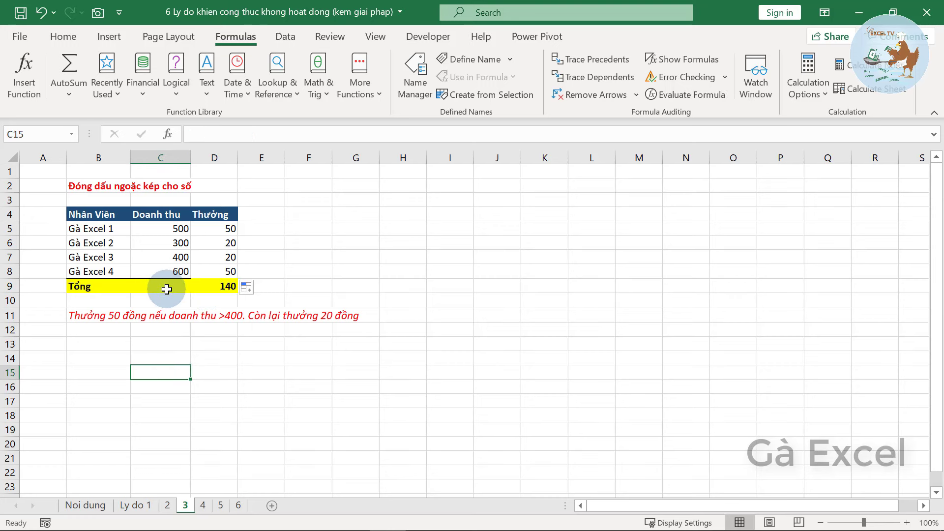
click(218, 283)
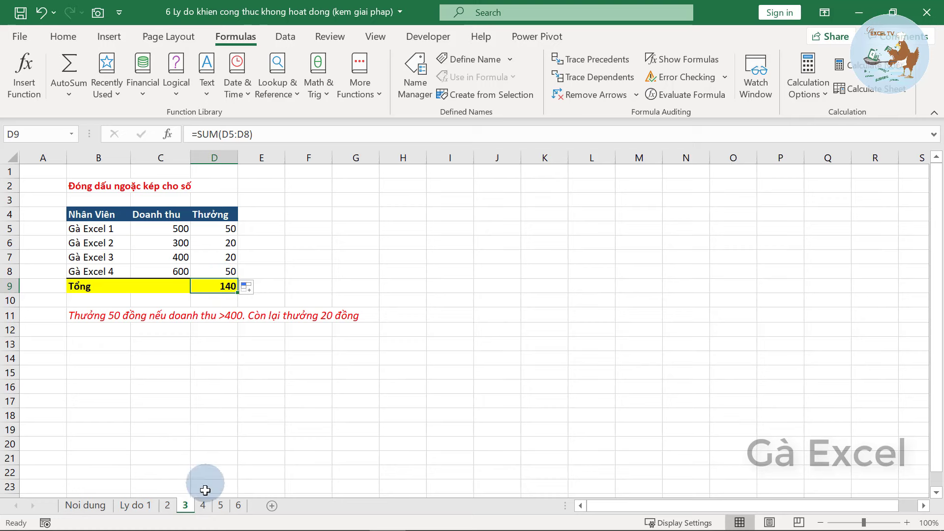
Step: Copy the employee bonus table B4:D9 from sheet "3" and paste it at cell B4 of sheet "4"
click(203, 505)
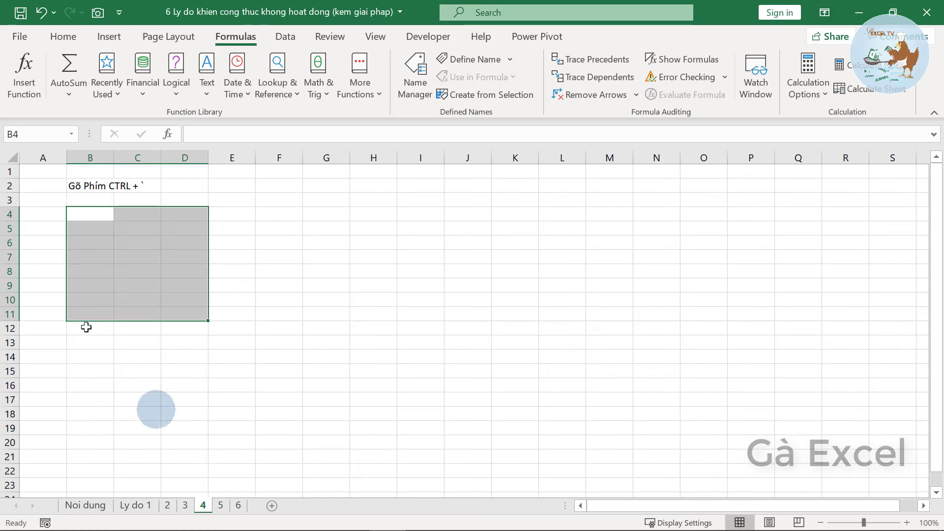
click(82, 227)
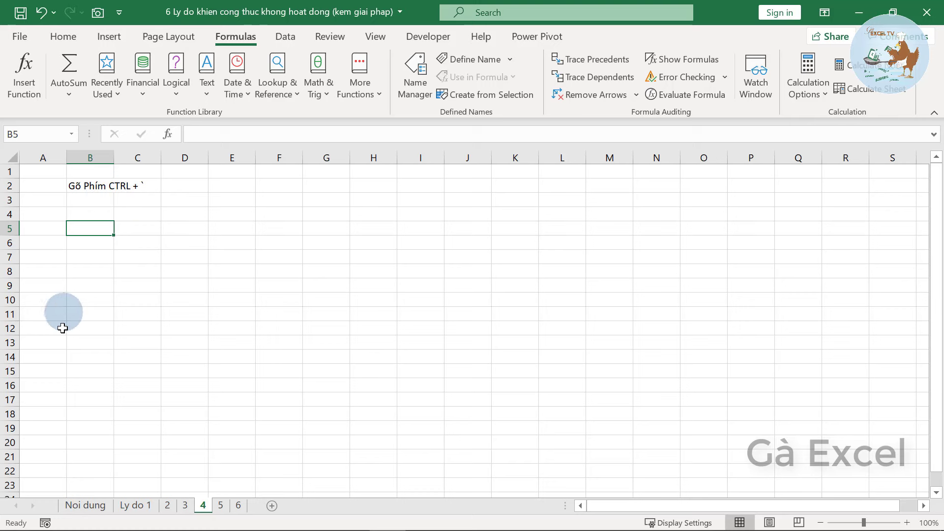
click(185, 505)
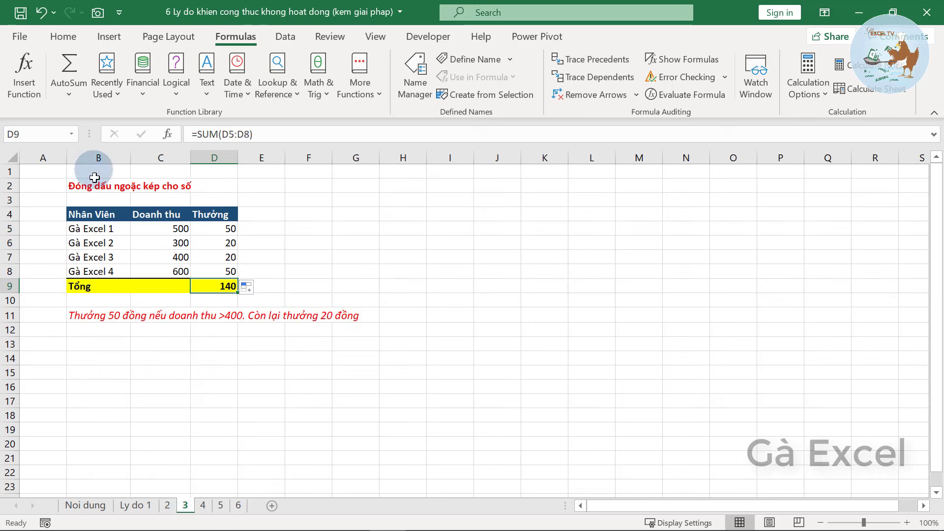
drag(80, 186, 223, 294)
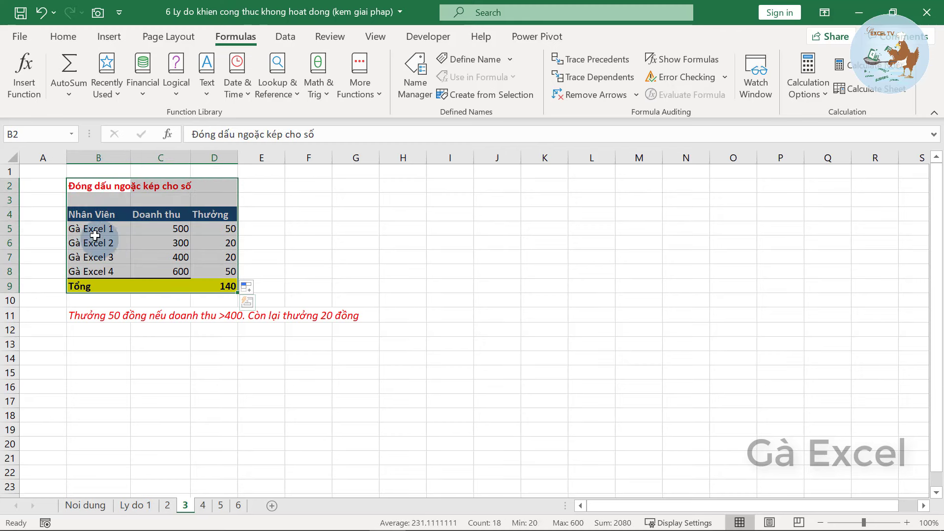
drag(80, 214, 206, 298)
key(ctrl+c)
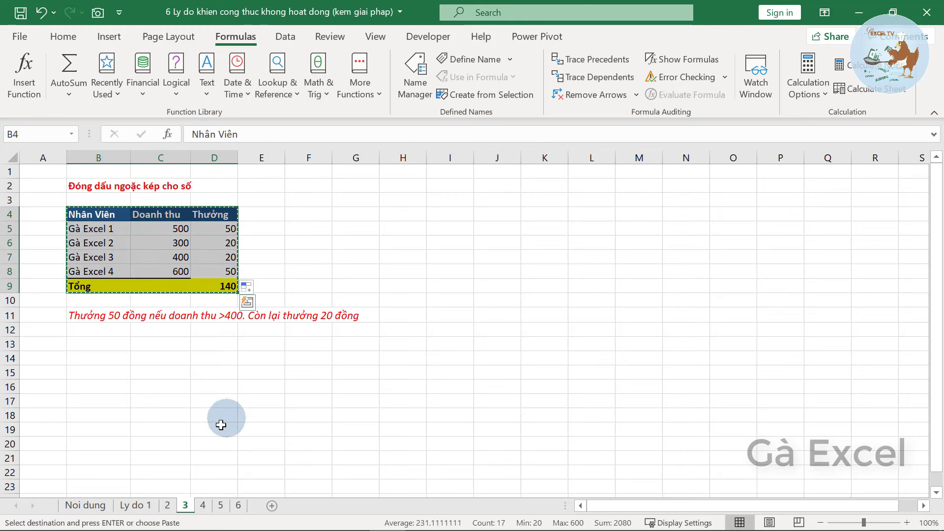
click(203, 505)
click(102, 218)
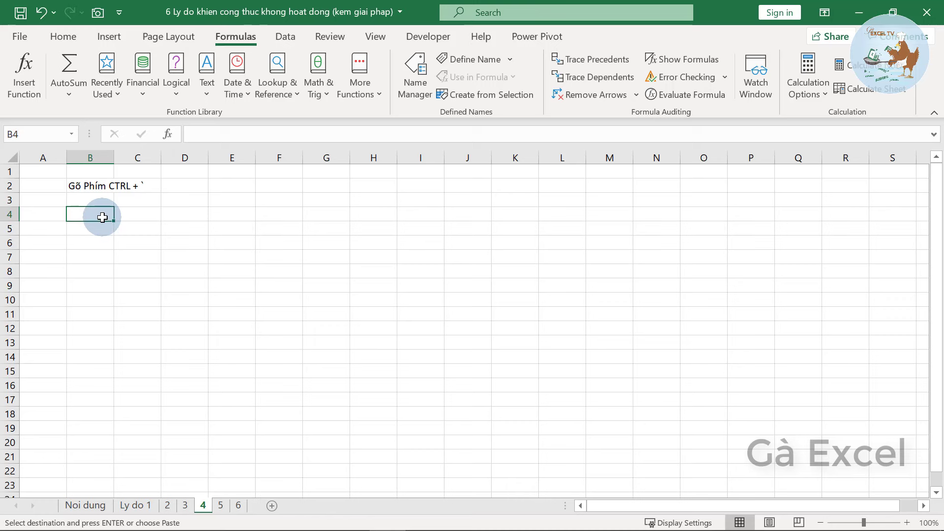
key(ctrl+v)
Step: Turn on Show Formulas on sheet "4" and examine the formulas in the Thưởng column
click(187, 286)
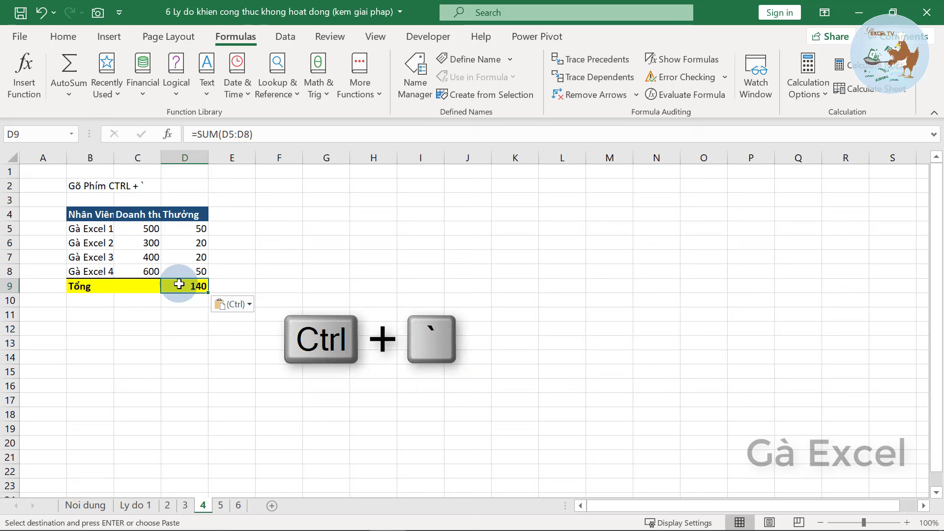
key(ctrl+grave)
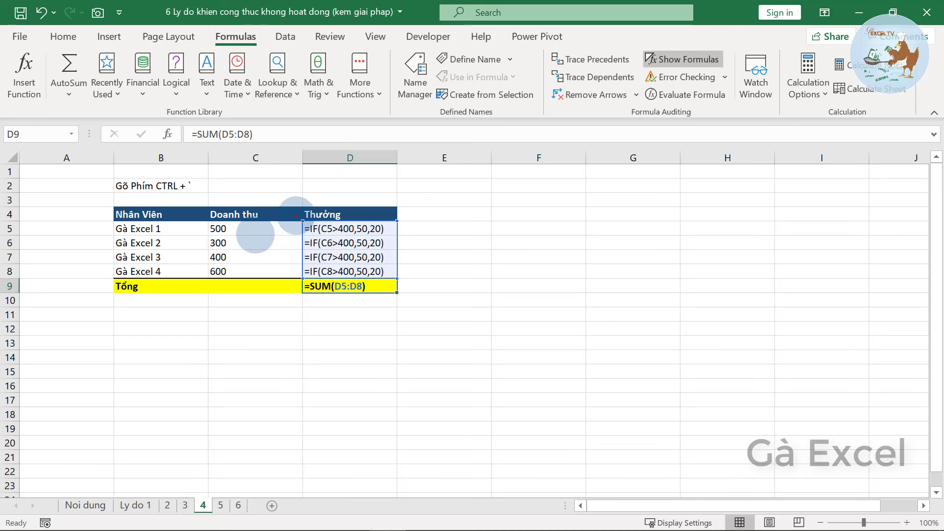
mouse_move(296, 216)
mouse_down()
mouse_move(320, 265)
mouse_move(388, 310)
mouse_move(403, 304)
mouse_up()
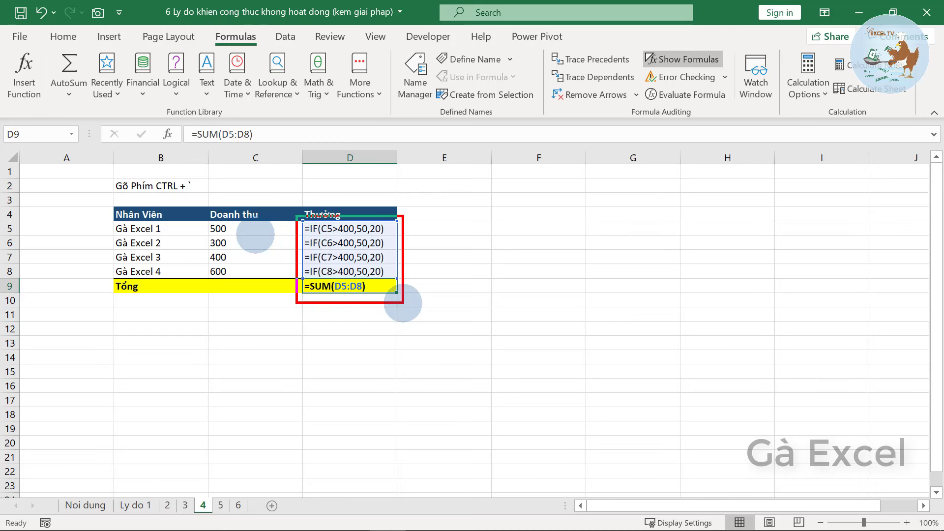
key(Escape)
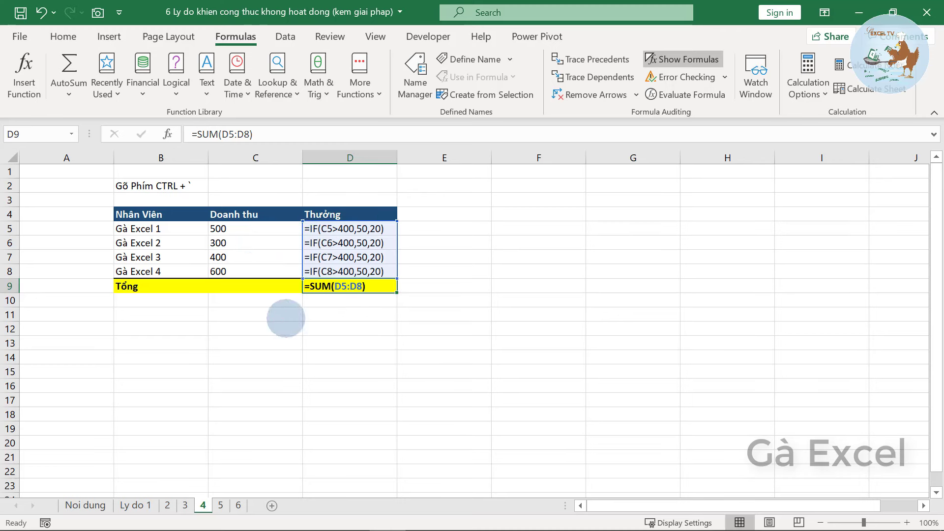
Step: Open the Windows On-Screen Keyboard, look up the Ctrl and grave accent keys, and close it
key(super)
text(ey)
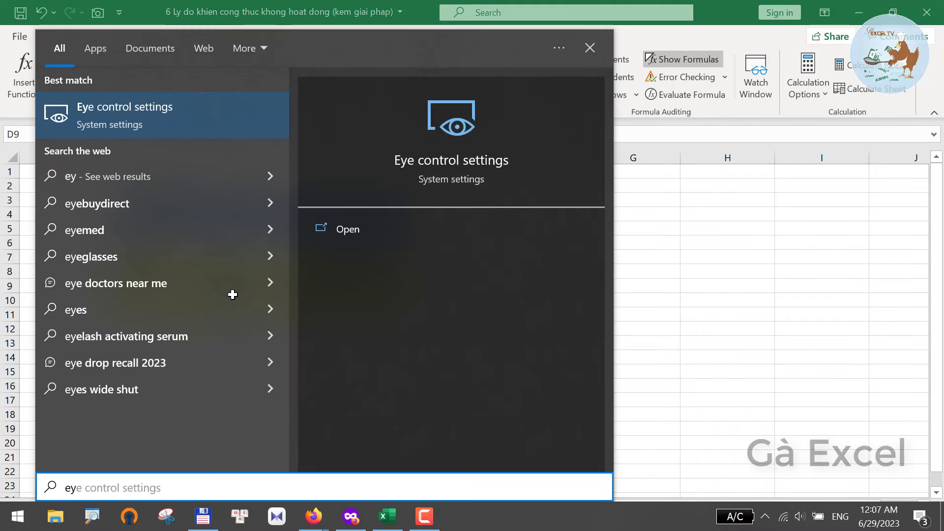
key(BackSpace)
key(BackSpace)
text(key)
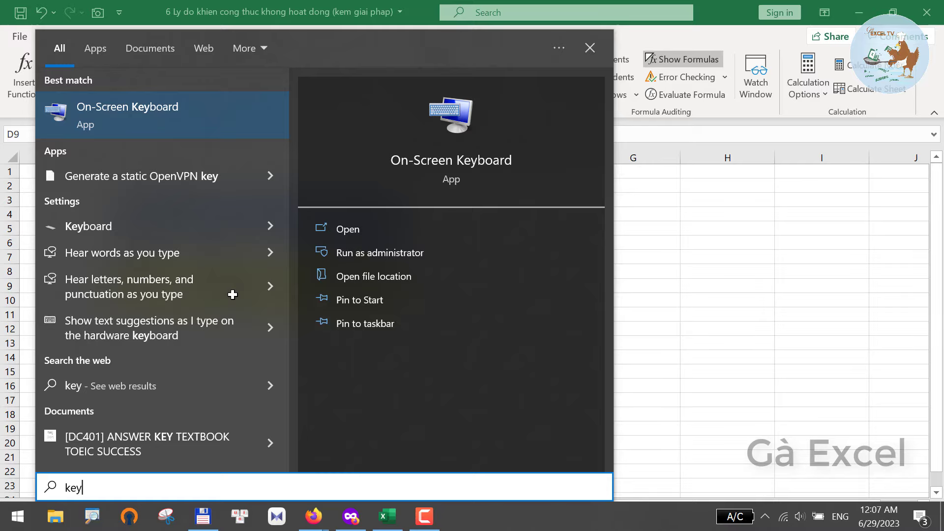
key(Return)
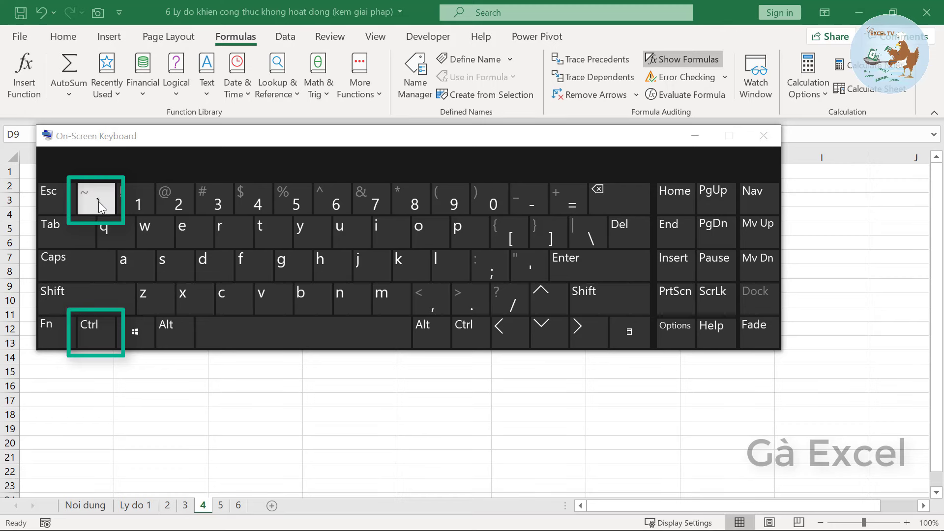
click(762, 137)
Step: Enter the formula =SUM(E4:E9) in cell C12 while formulas are being displayed
click(258, 331)
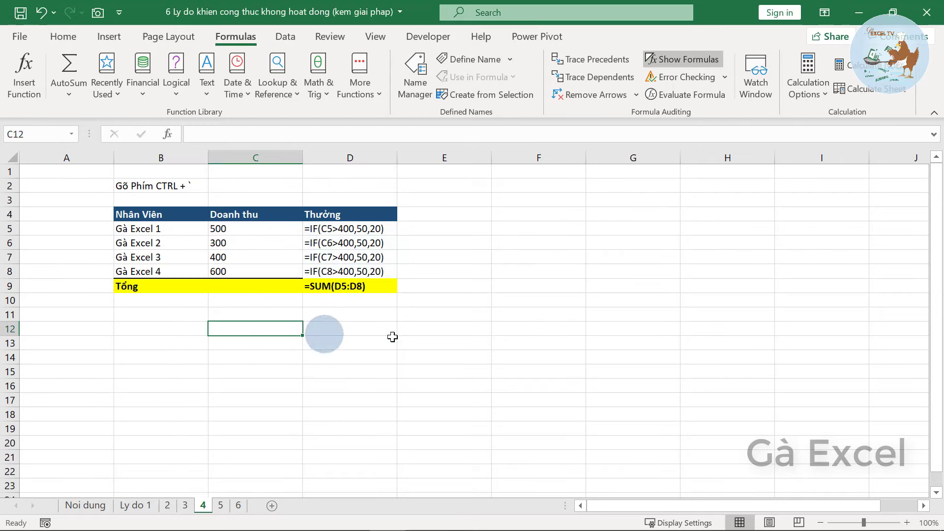
text(=sum)
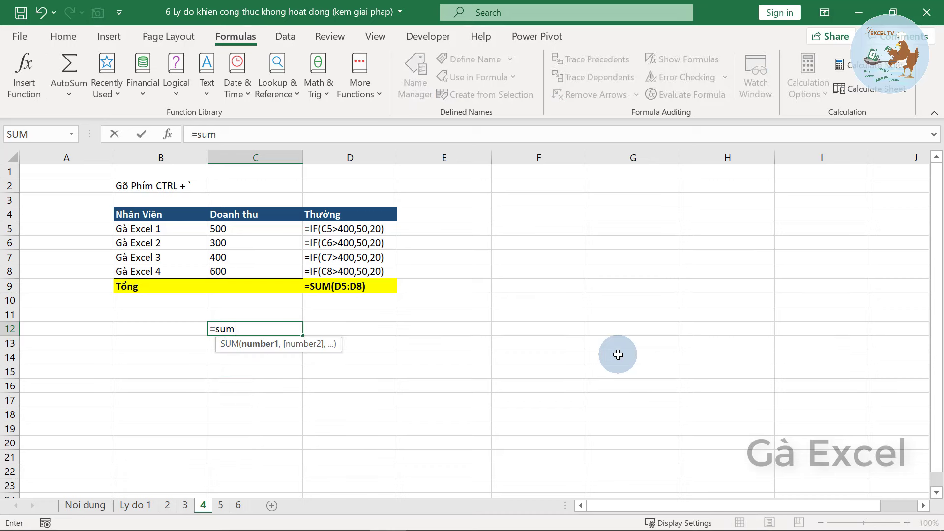
key(Tab)
drag(475, 217, 483, 278)
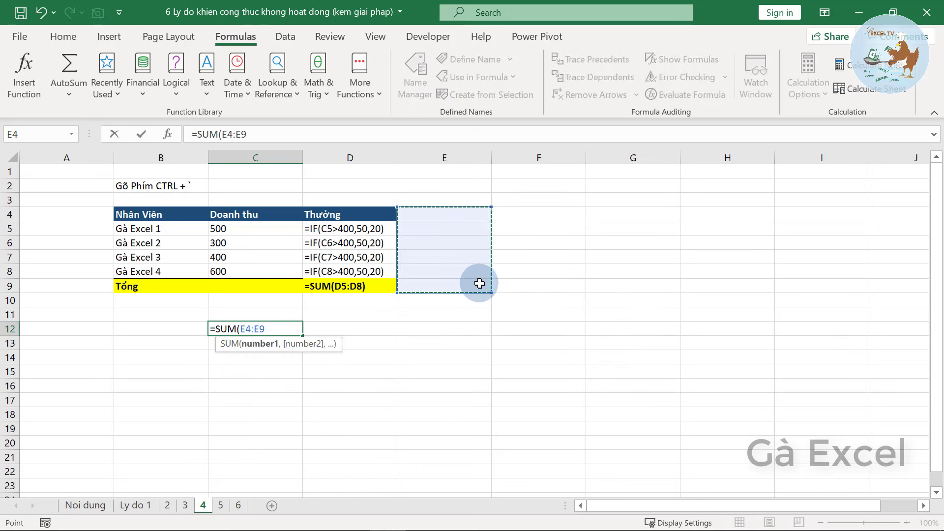
key(ctrl+Return)
key(Return)
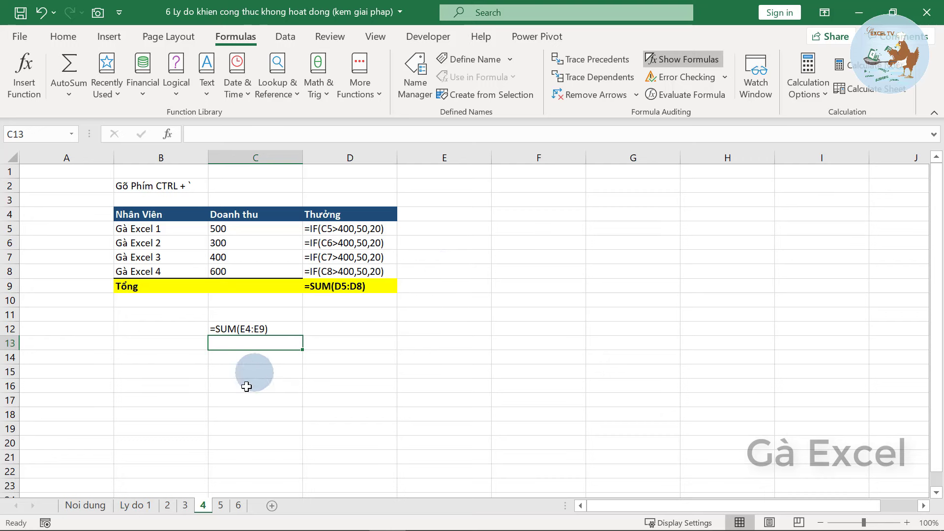
click(247, 369)
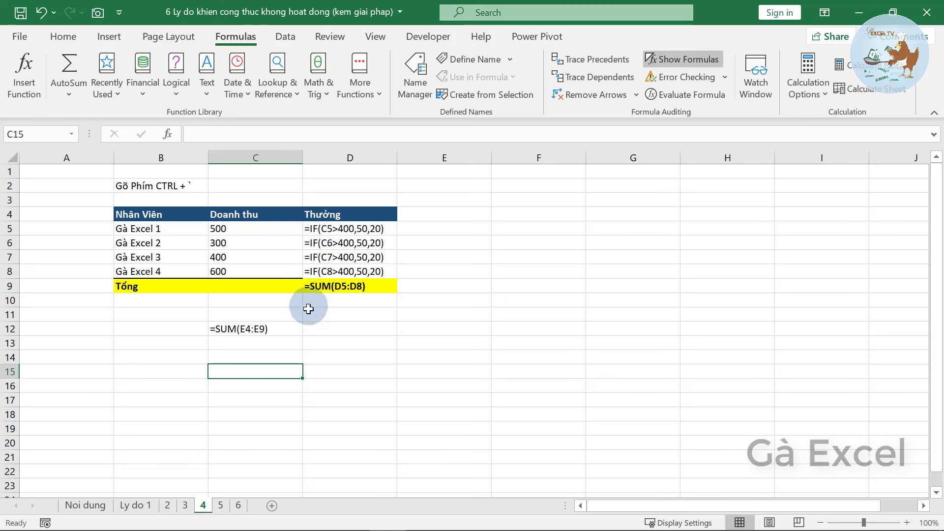
Step: Turn off Show Formulas on sheet "4" and check the result in cell C12
click(111, 185)
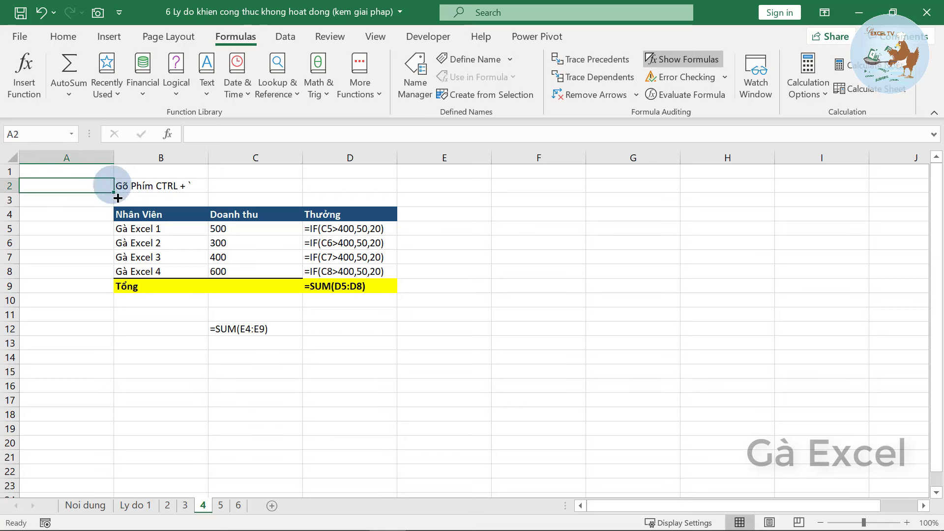
click(132, 187)
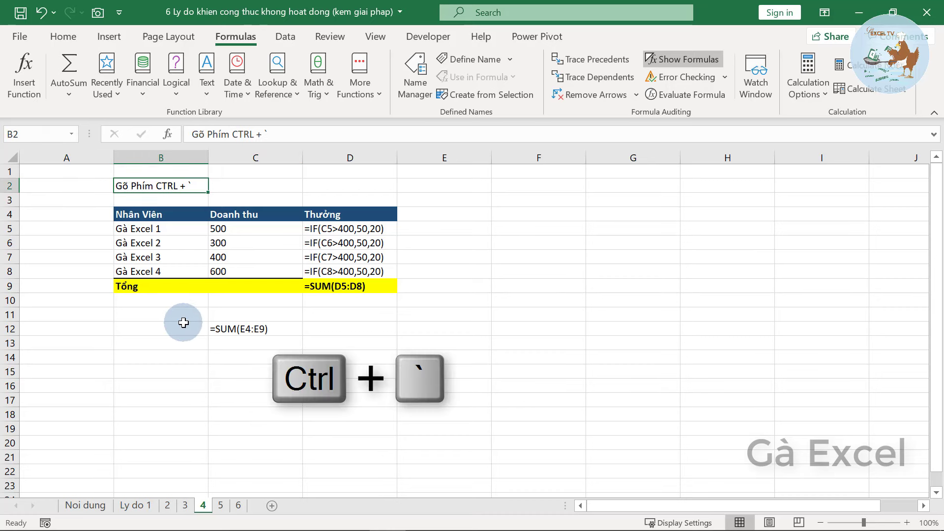
key(ctrl+grave)
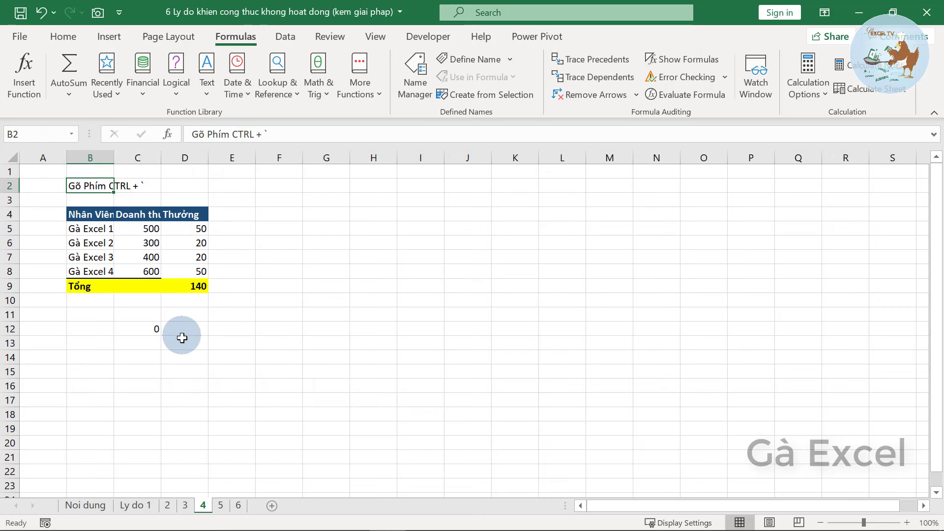
click(155, 329)
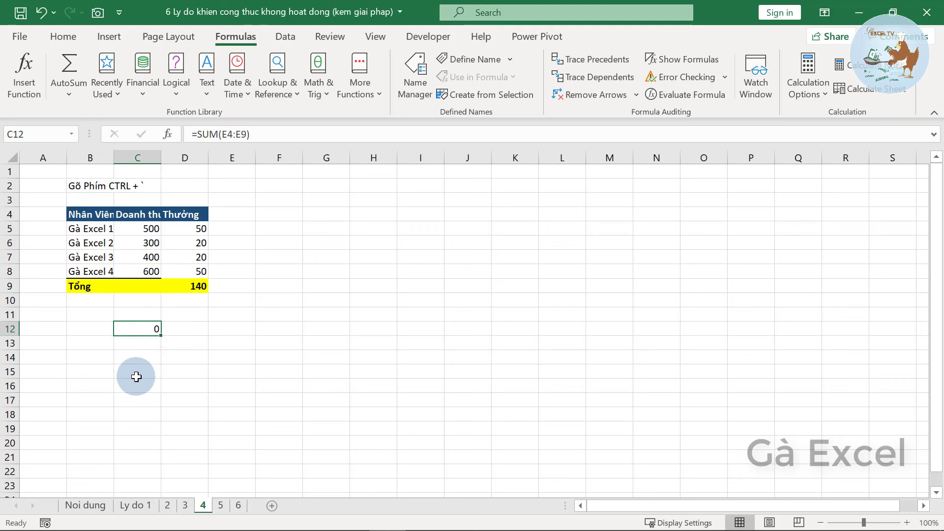
Step: Check the total and bonus formulas in the Thưởng column of sheet "4"
click(172, 286)
click(185, 243)
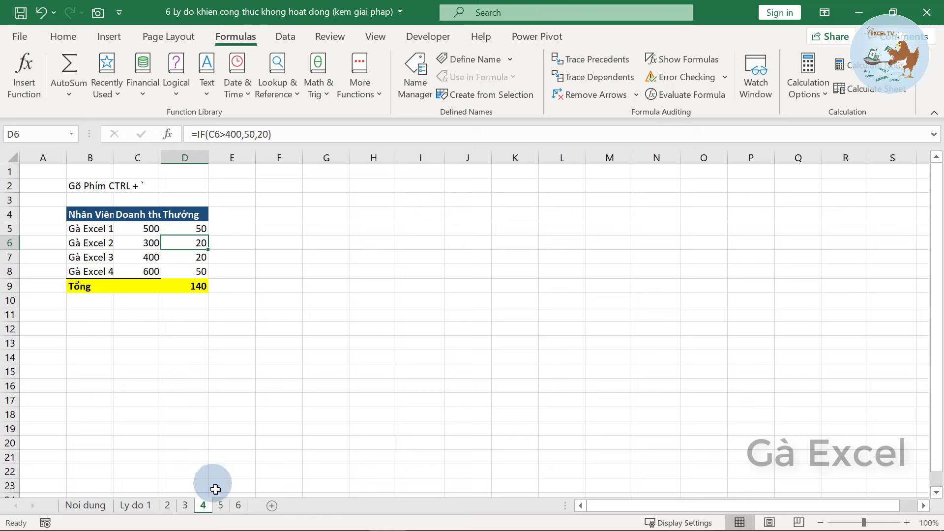
Step: Open sheet "5" and enter the start of the quoted formula, "=if(, in the first Thưởng cell, D5
click(221, 505)
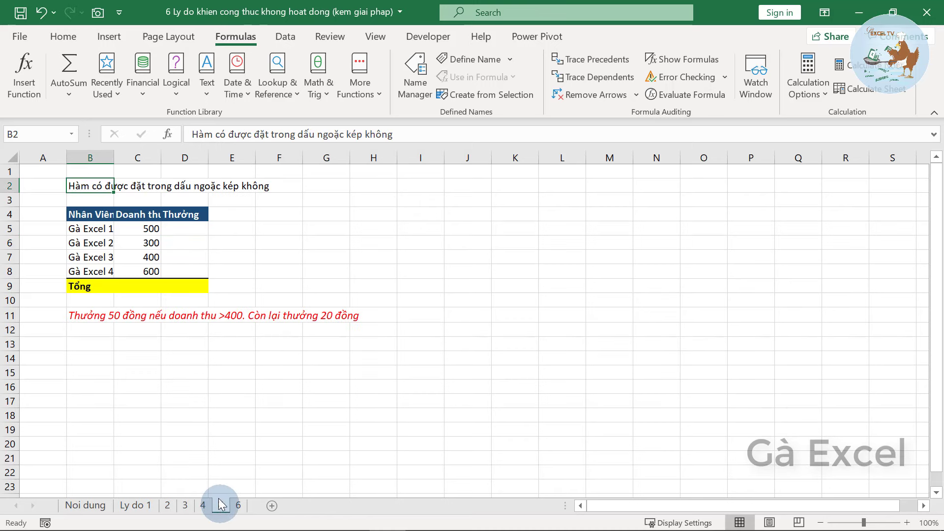
click(90, 256)
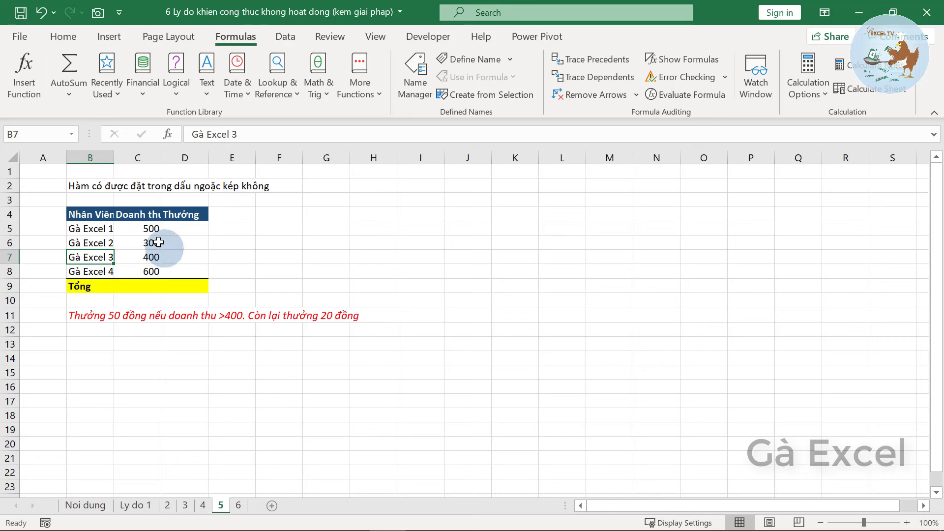
click(185, 230)
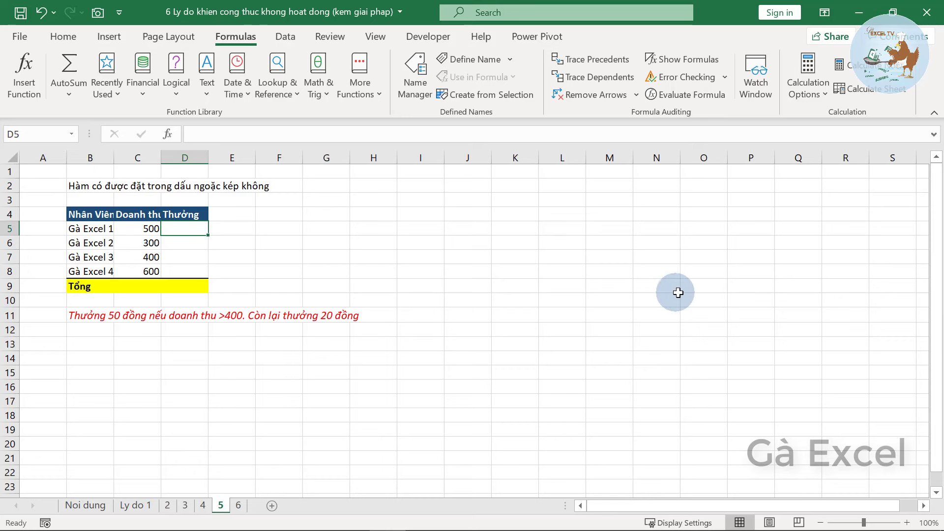
text("=if()
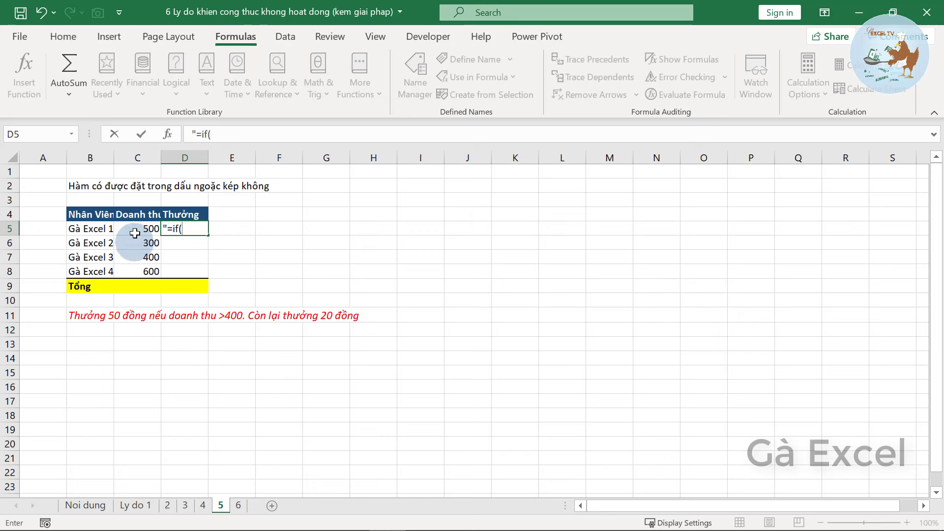
click(138, 230)
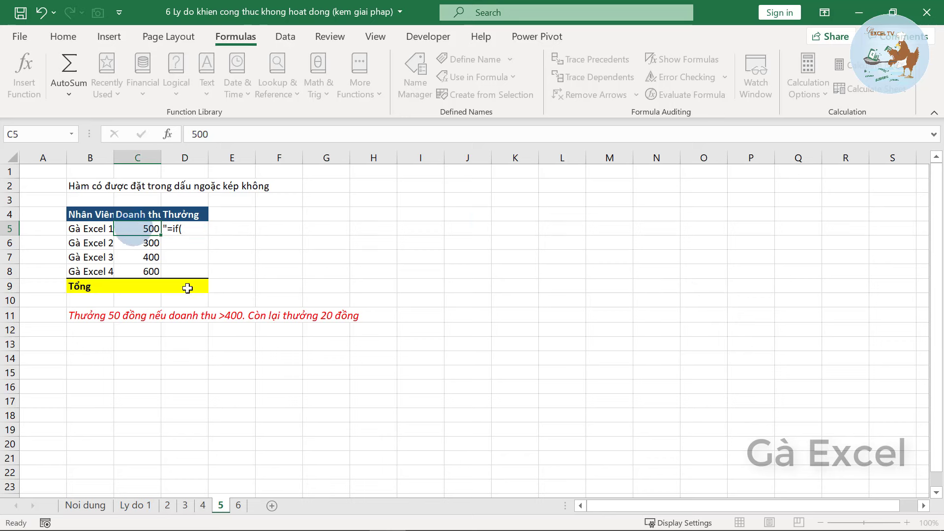
Step: Complete the entry in cell D5 as "=if(C5>400,50,20)", with the whole formula enclosed in double quotation marks
click(178, 230)
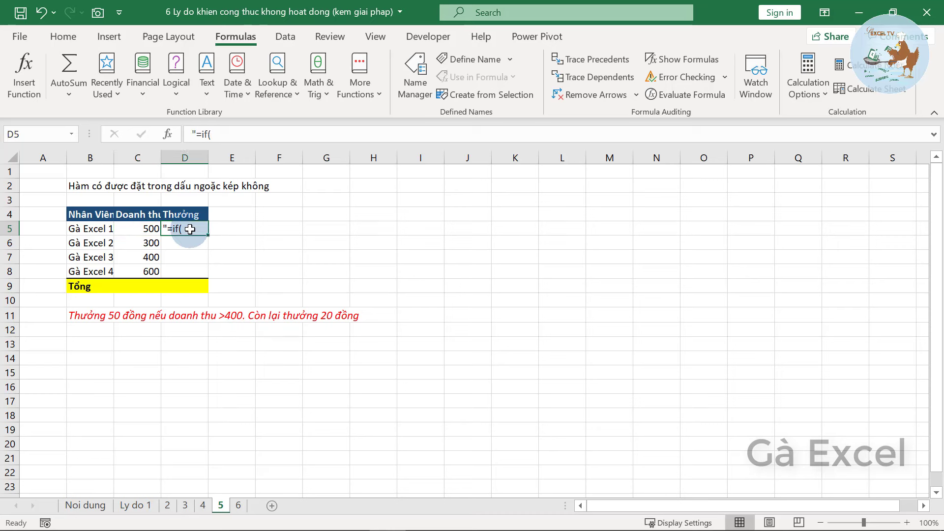
click(135, 230)
click(180, 230)
double_click(175, 230)
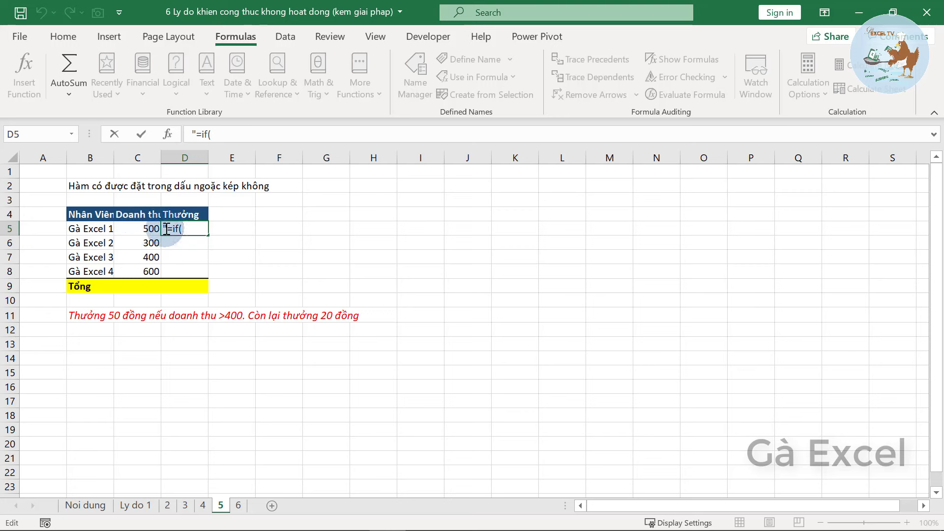
drag(167, 231, 241, 230)
click(207, 235)
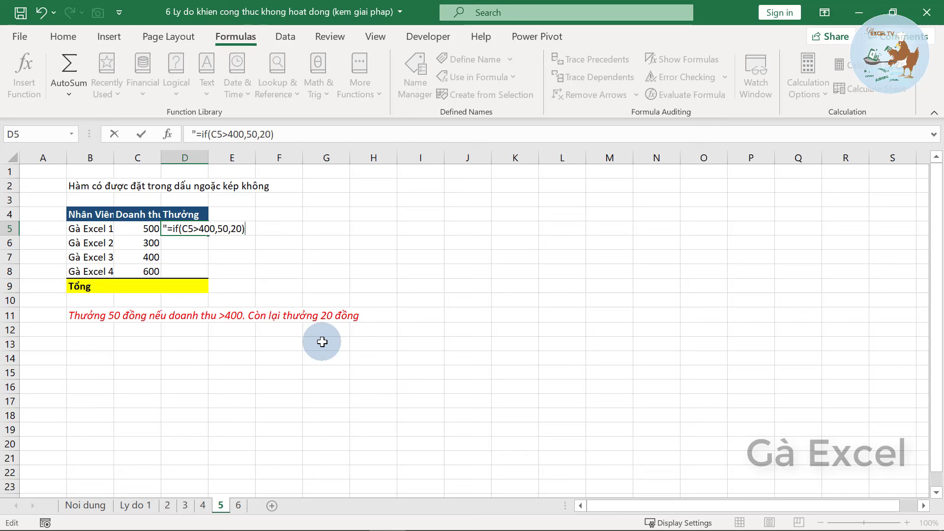
key(Return)
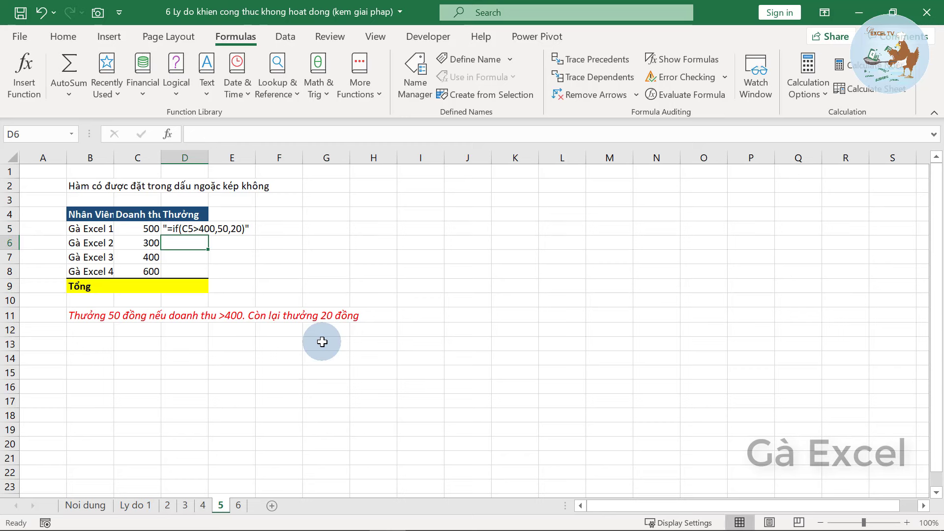
key(Up)
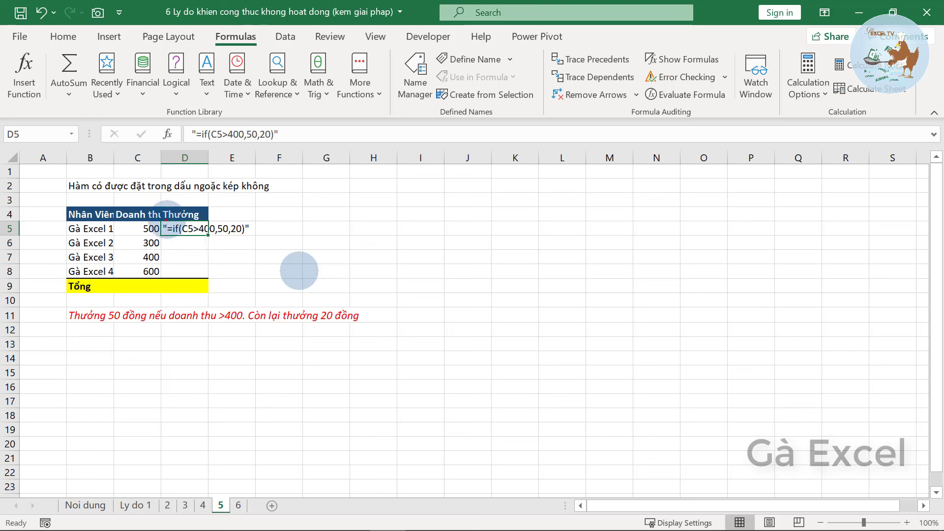
Step: Mark both quotation marks of the entry in D5 with red arrows and circle it in red, and clear the annotations
mouse_move(167, 224)
mouse_down()
mouse_move(210, 173)
mouse_move(249, 149)
mouse_up()
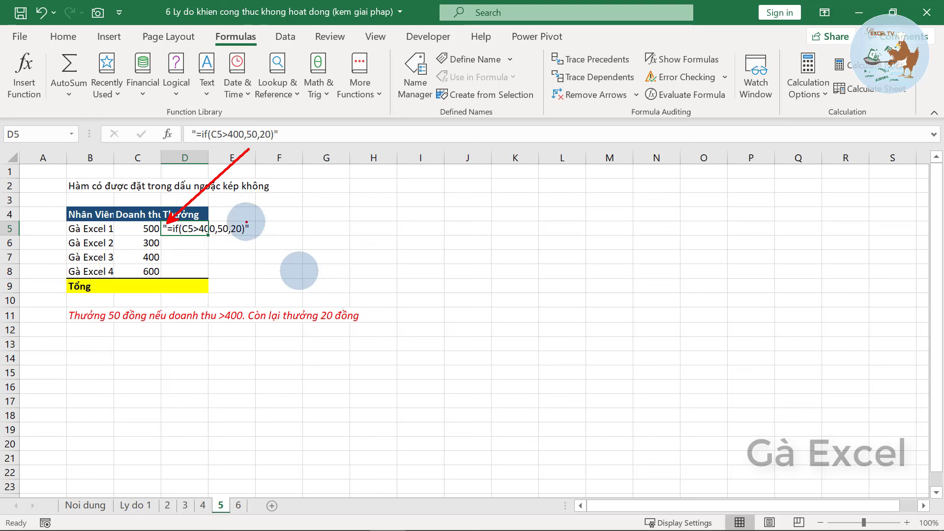
drag(247, 223, 250, 158)
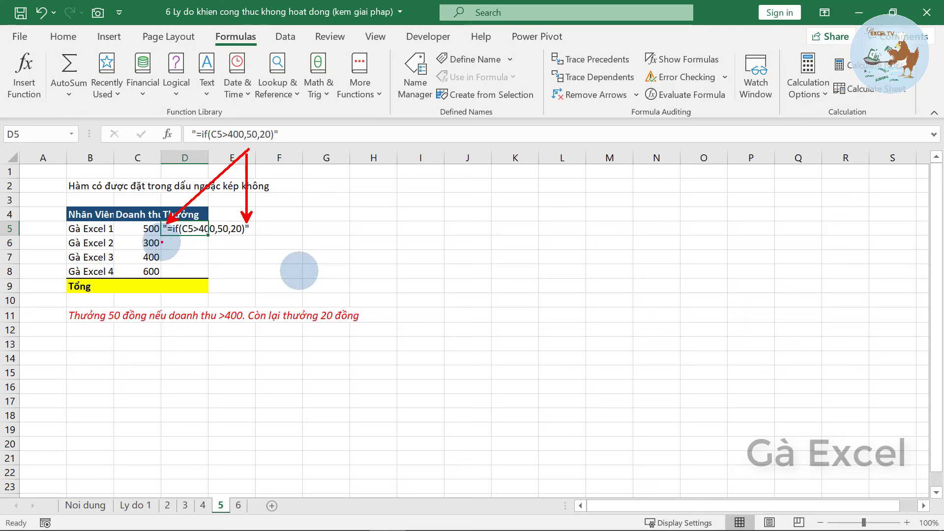
mouse_move(161, 240)
mouse_down()
mouse_move(274, 230)
mouse_move(216, 211)
mouse_move(173, 212)
mouse_move(247, 239)
mouse_move(257, 218)
mouse_up()
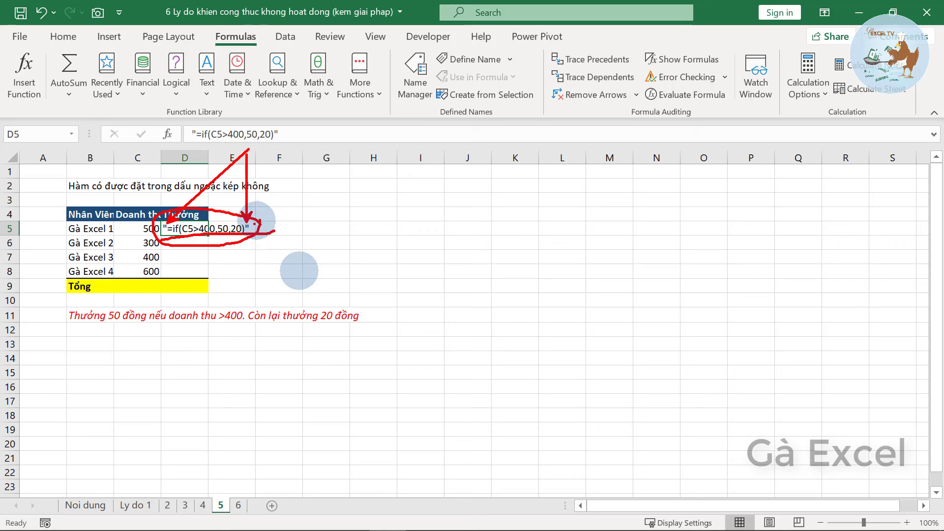
key(Escape)
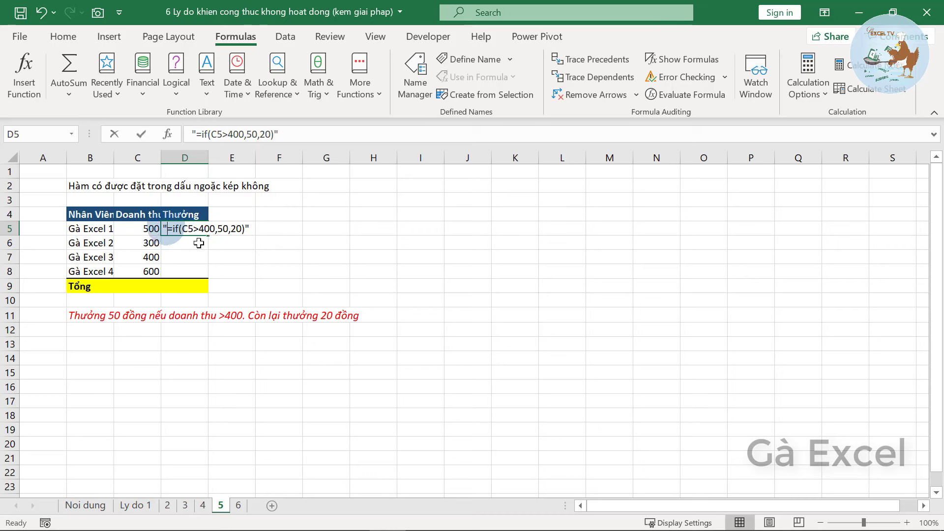
Step: Try removing the double quotation marks around the formula in cell D5, and undo the change
key(BackSpace)
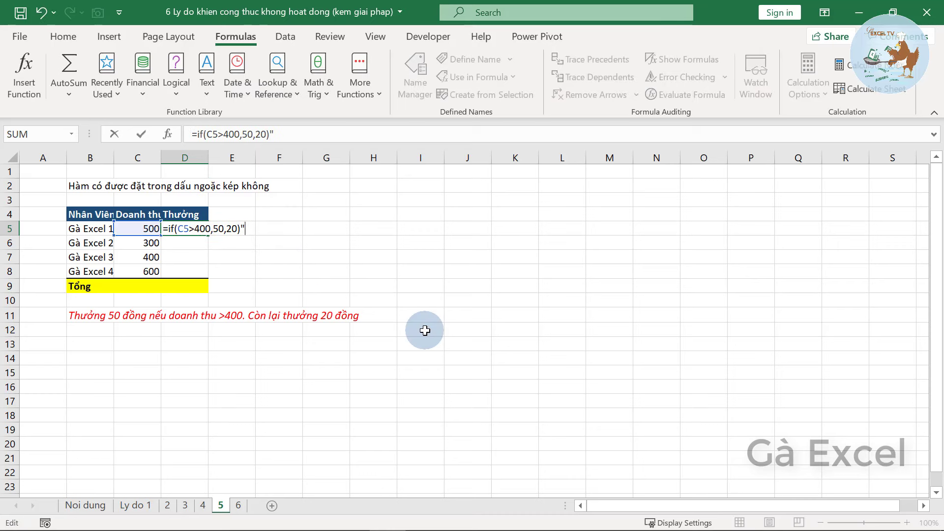
key(Return)
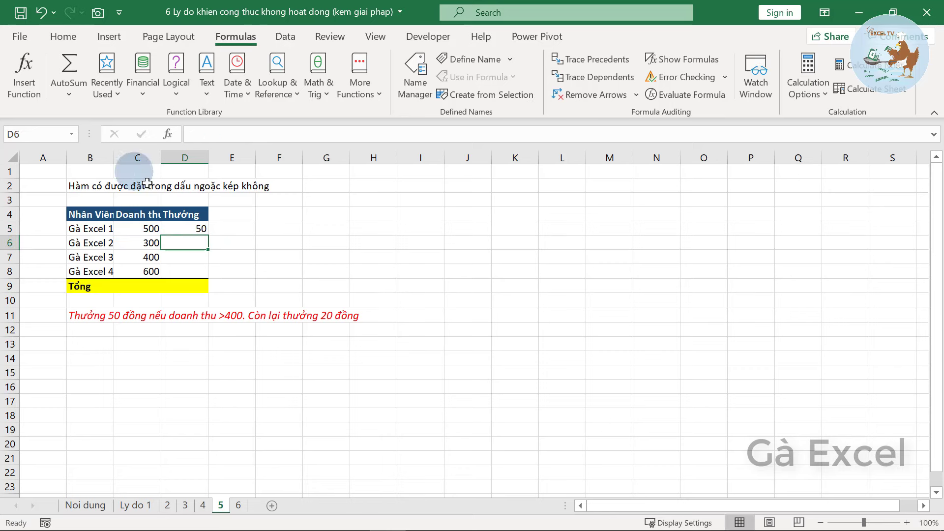
click(183, 229)
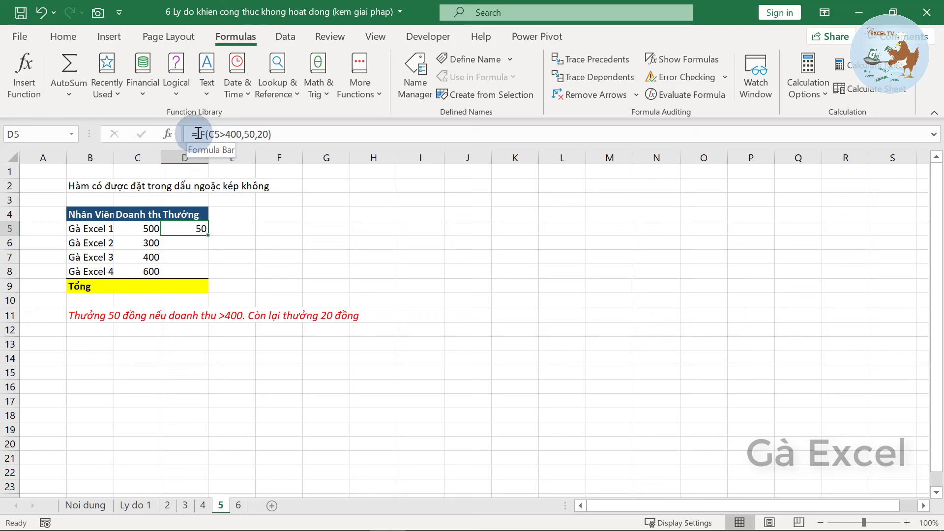
click(40, 14)
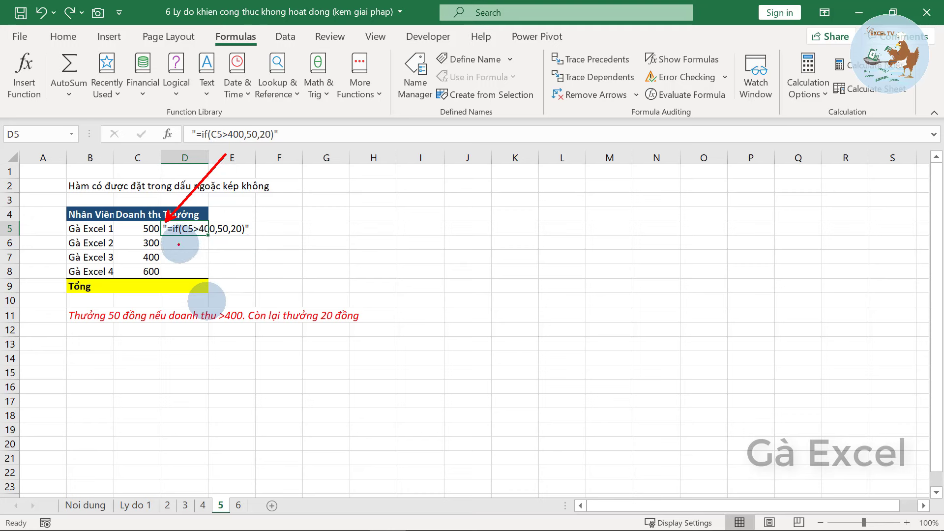
Step: Delete the opening and closing quotation marks in cell D5 so the entry reads =if(C5>400,50,20)
double_click(167, 229)
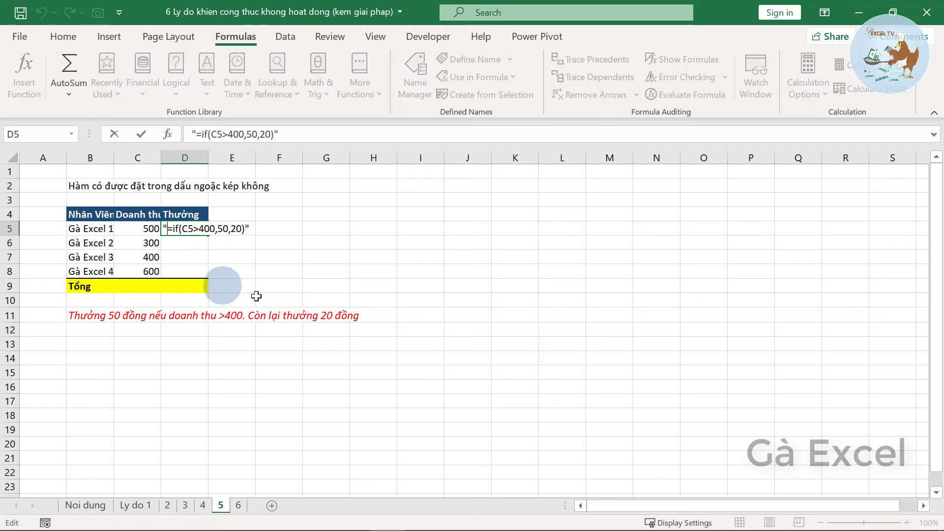
key(BackSpace)
key(Return)
key(Return)
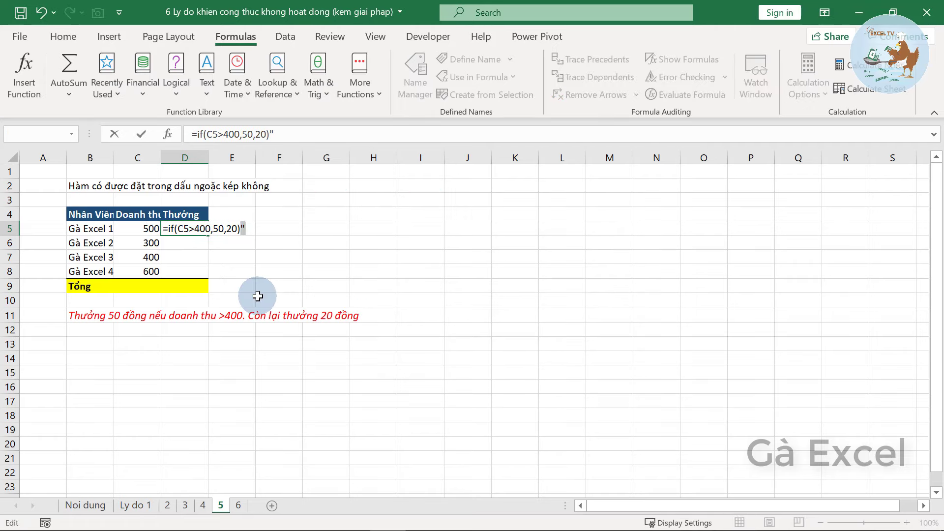
key(BackSpace)
key(Return)
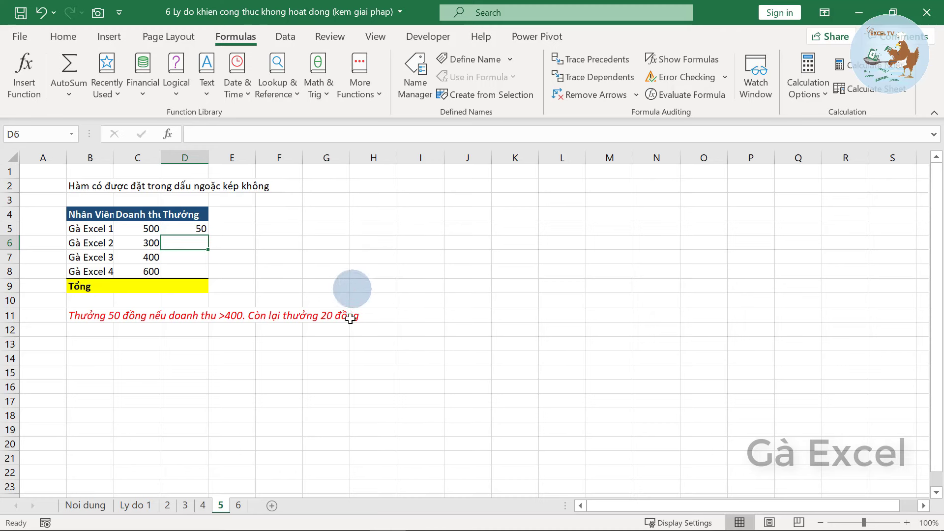
Step: Open sheet "6" and start a formula in cell D5 with a leading space before =sum(
click(238, 506)
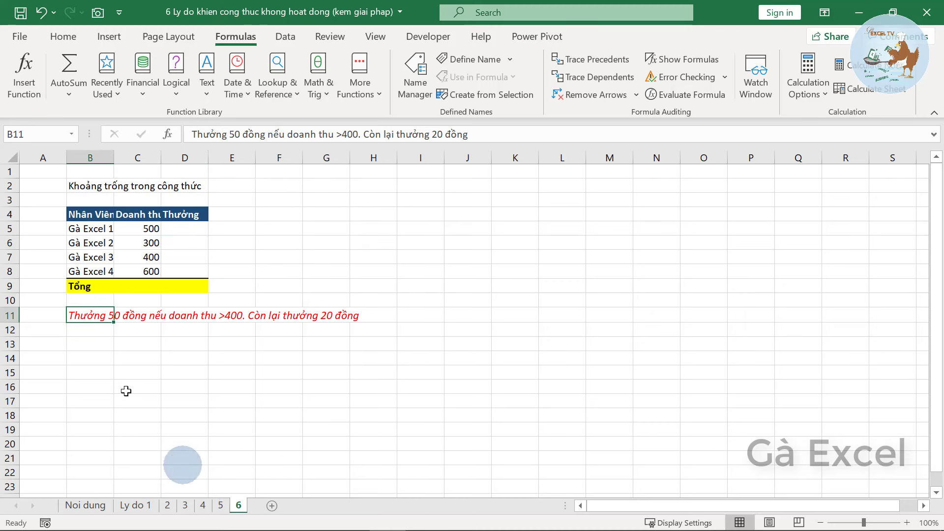
click(65, 232)
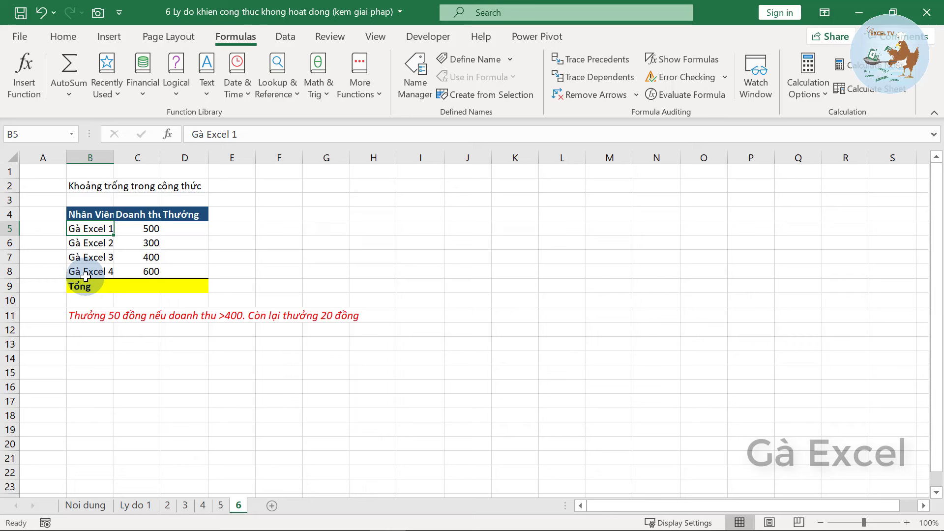
click(186, 228)
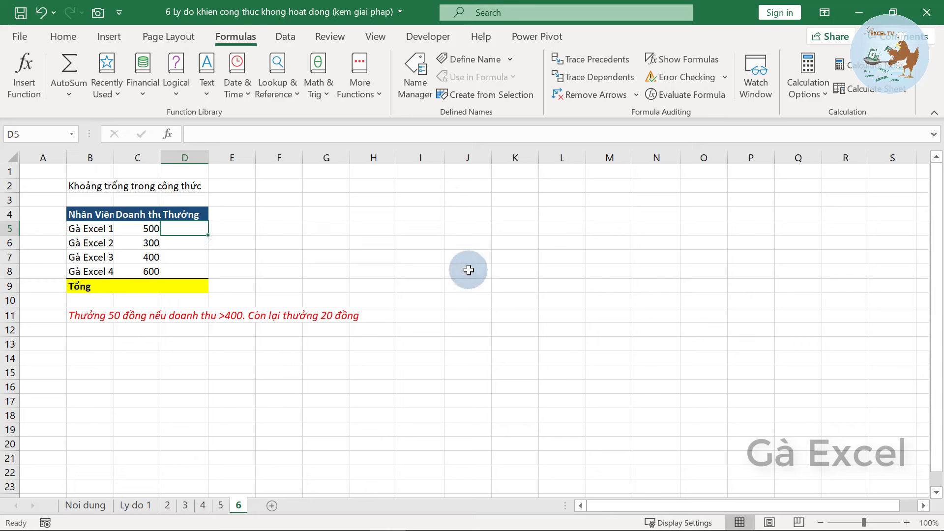
text(=if)
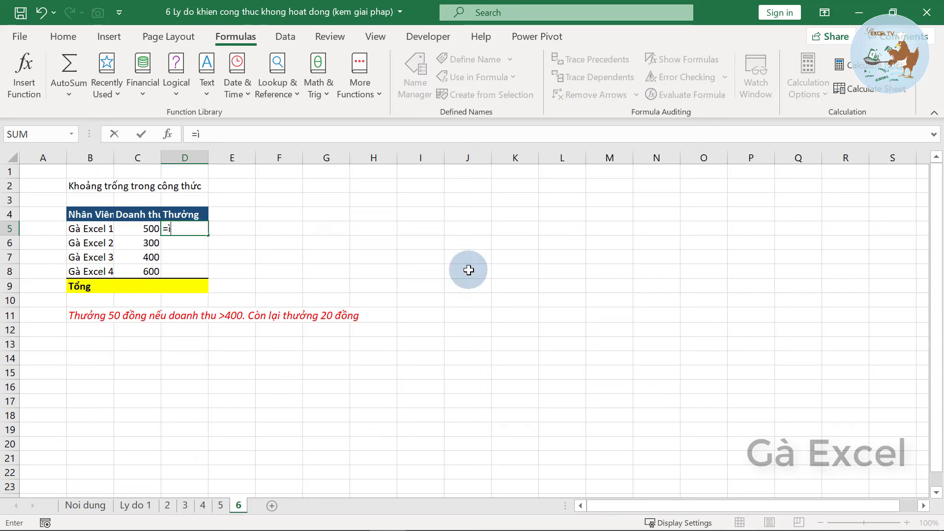
key(Tab)
key(BackSpace)
key(BackSpace)
key(BackSpace)
key(BackSpace)
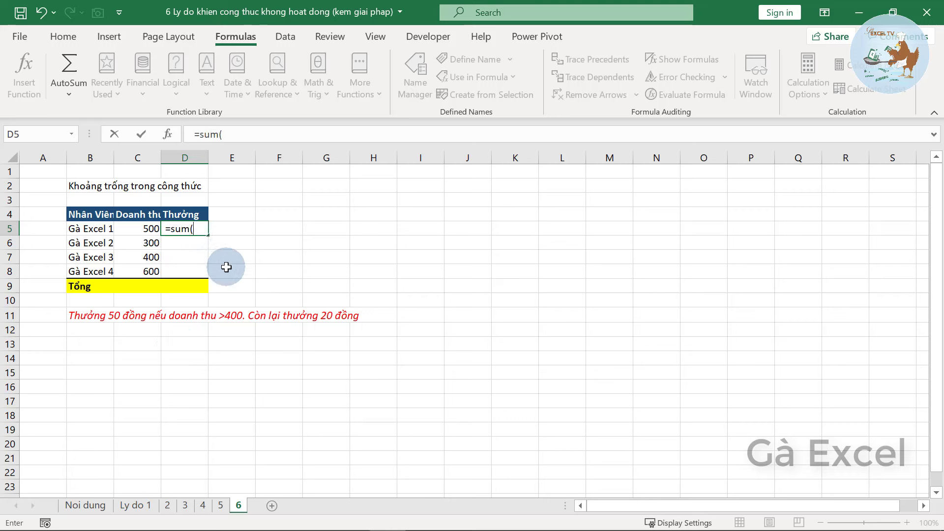
Step: Complete the formula in cell D5 as =sum(1,2,3), keeping the leading space before the equals sign
drag(126, 230, 123, 271)
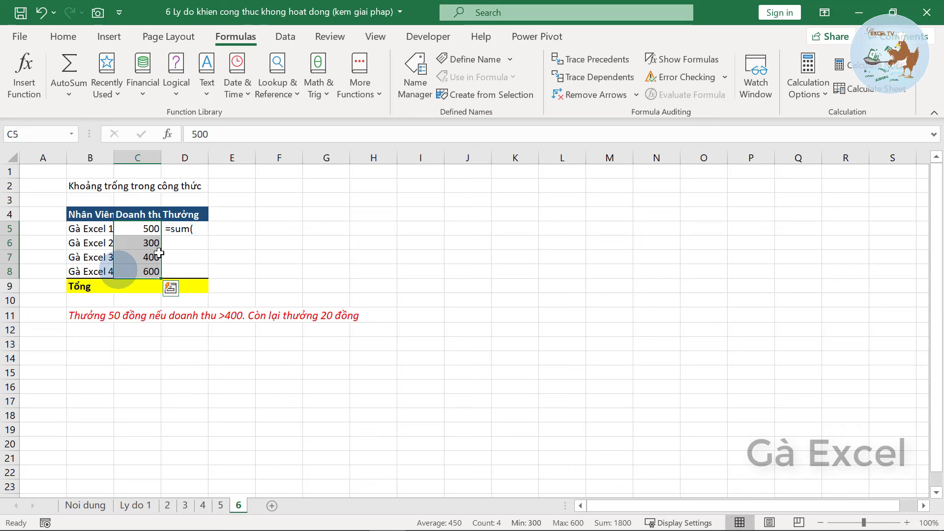
double_click(196, 229)
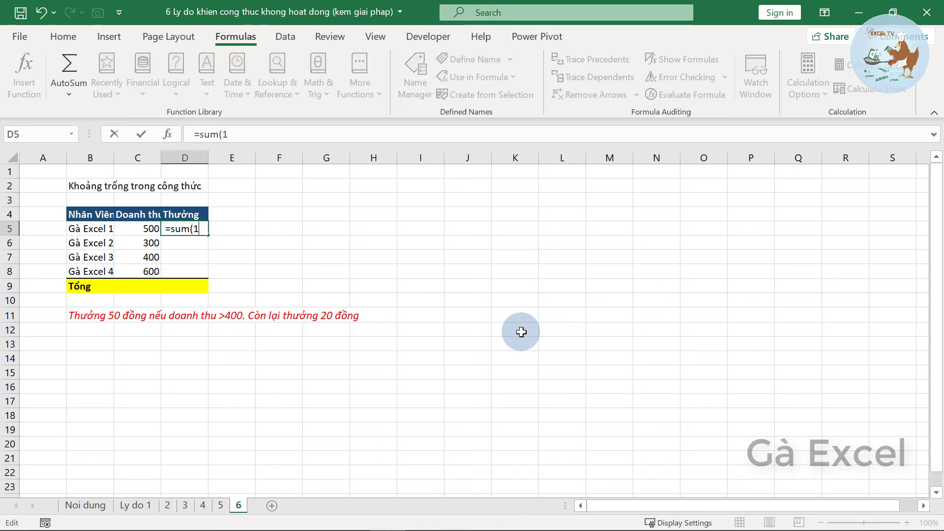
key(ctrl+Return)
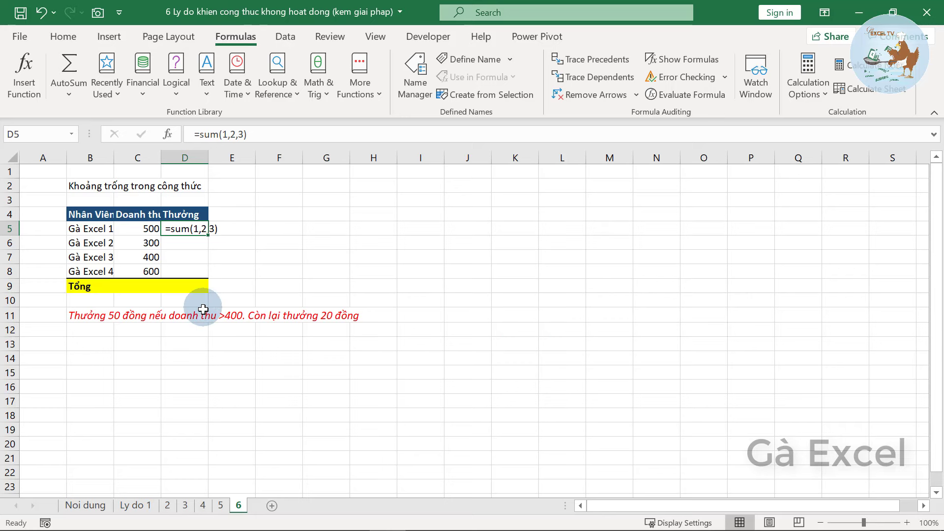
Step: Circle the formula in cell D5, clear the annotation, and delete the leading space before =sum(1,2,3)
double_click(168, 230)
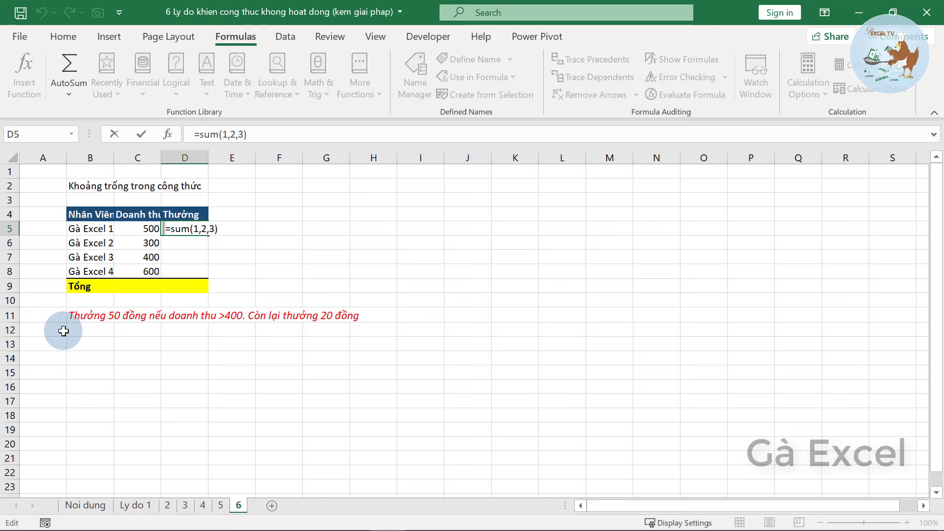
key(ctrl+2)
mouse_move(219, 224)
mouse_down()
mouse_move(164, 213)
mouse_move(203, 248)
mouse_move(227, 226)
mouse_up()
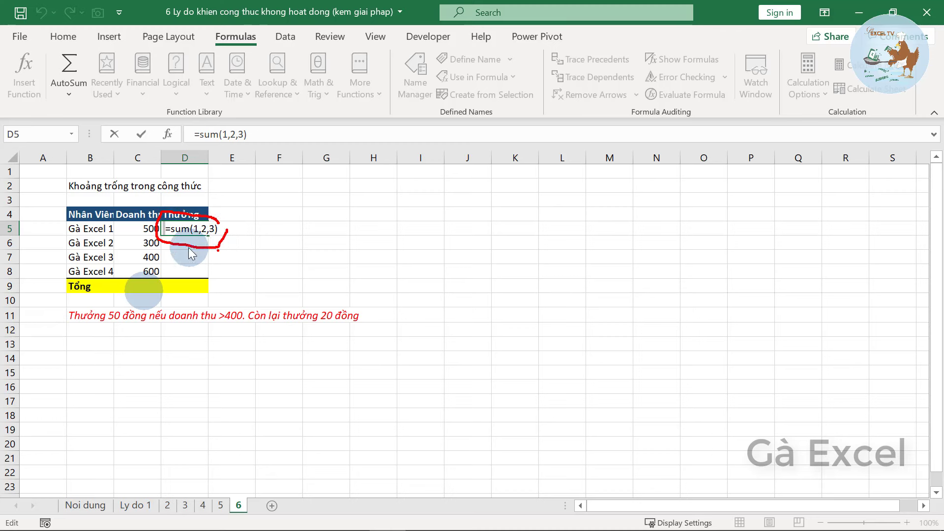
key(Escape)
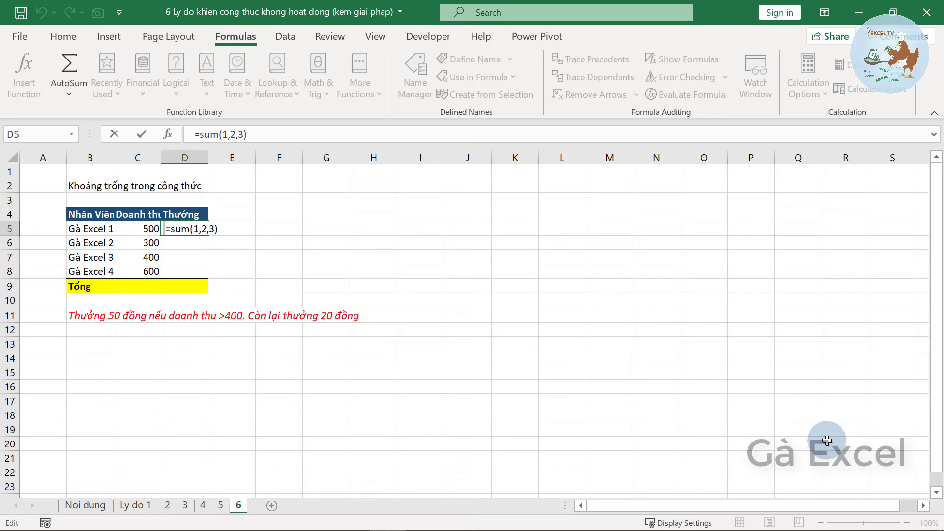
key(BackSpace)
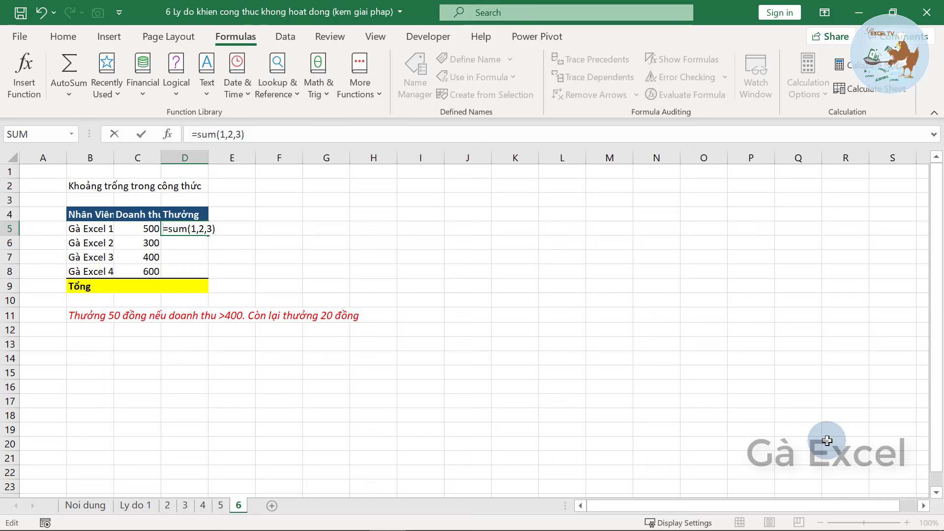
key(Return)
key(Up)
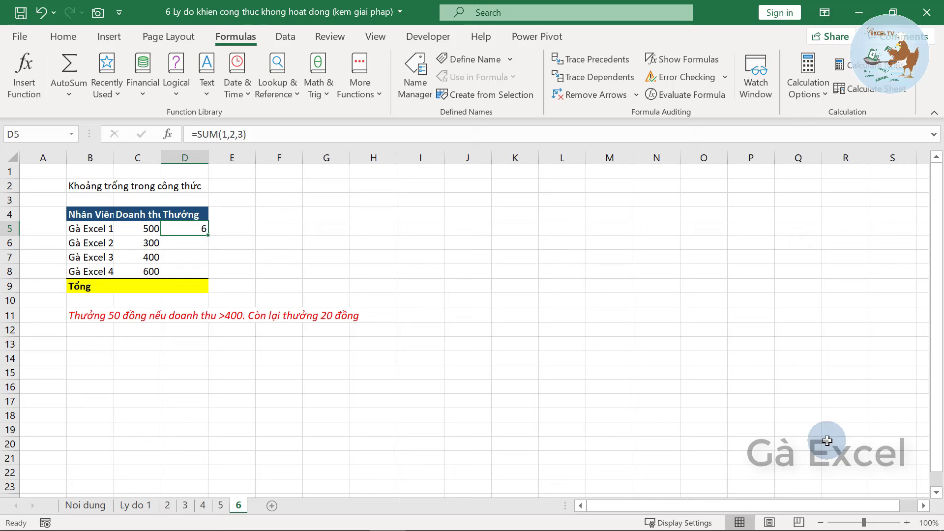
Step: Clear cell D5 on sheet "6" and return to the overview sheet "Noi dung"
key(Delete)
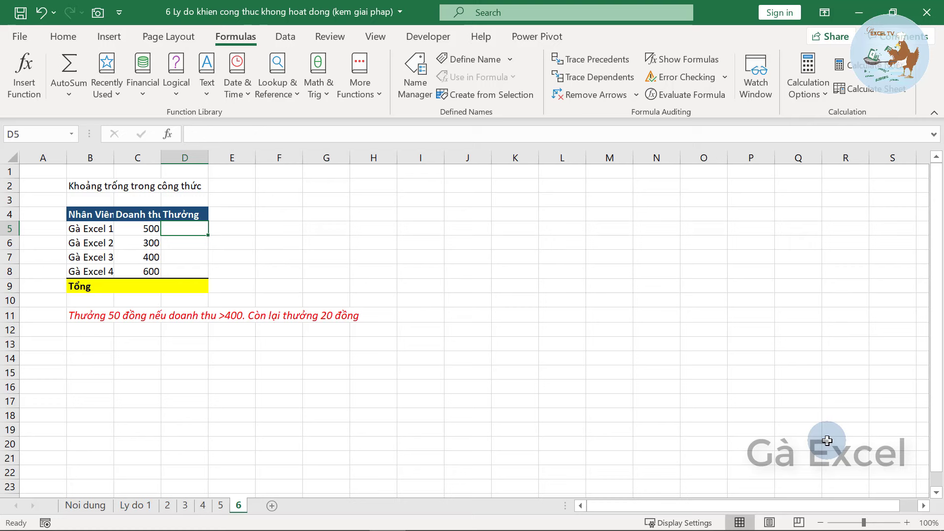
click(85, 505)
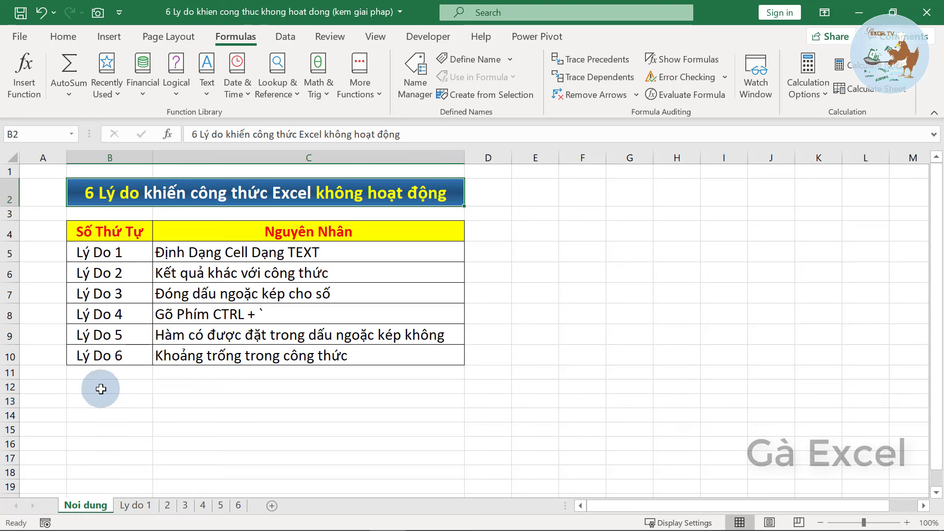